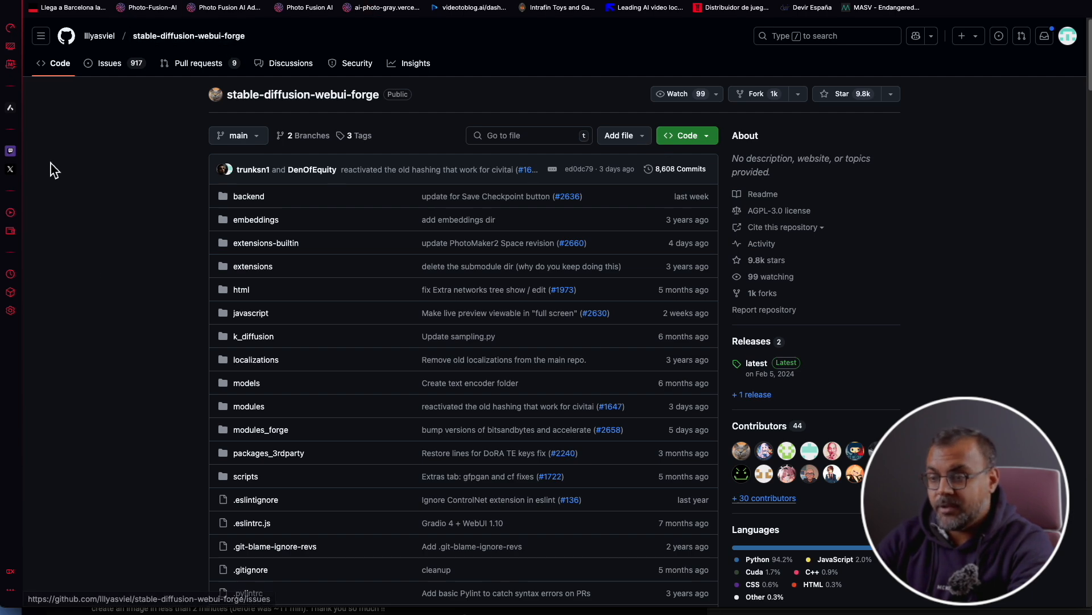
scroll(197, 342, down, 5)
scroll(197, 342, down, 5)
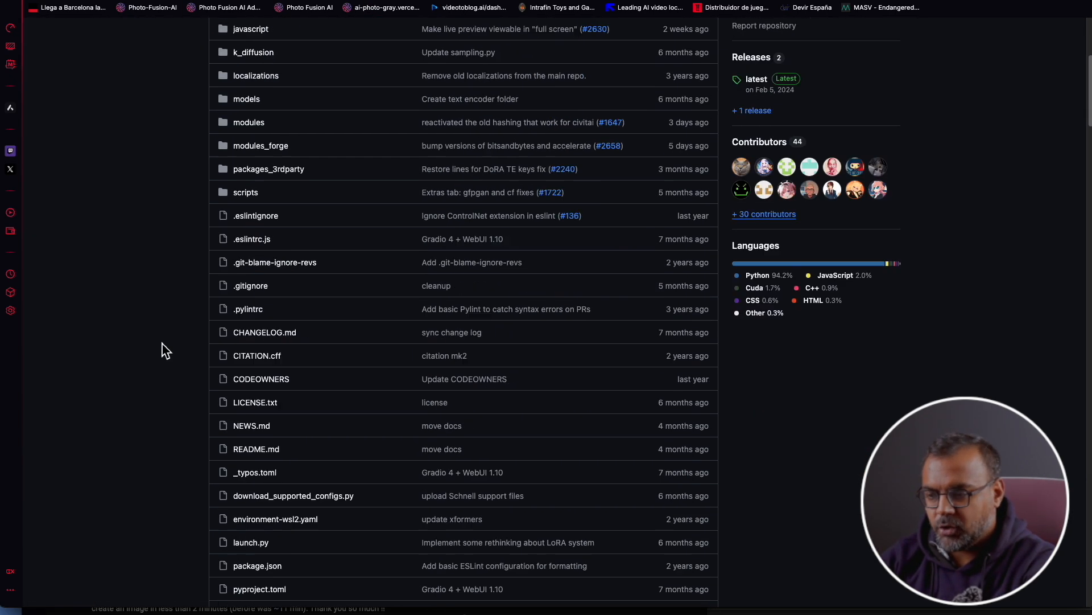
scroll(197, 342, down, 5)
scroll(166, 350, down, 3)
scroll(166, 350, down, 4)
scroll(166, 350, down, 6)
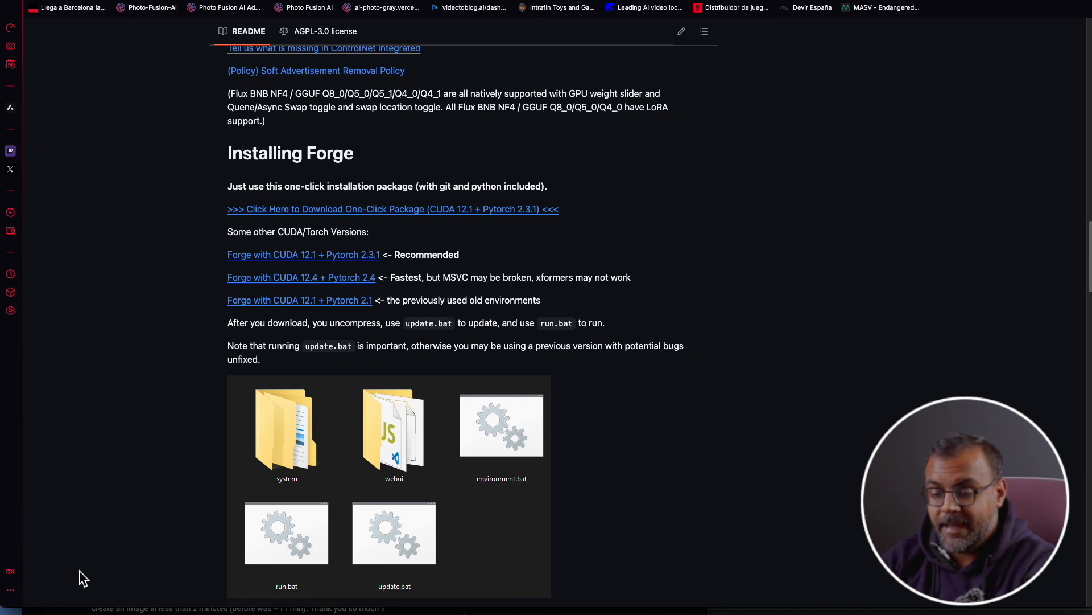
Bring up the downloaded Forge folder in Finder after reading Installing Forge.
key(super+Tab)
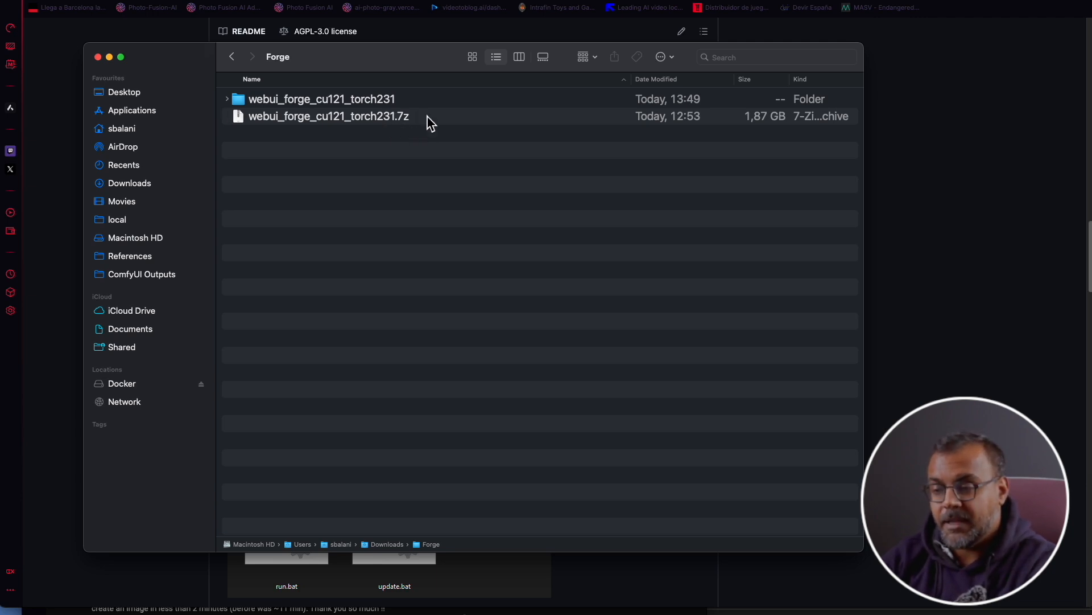
Enter the extracted webui_forge_cu121_torch231 folder and select the run.bat launcher.
click(226, 100)
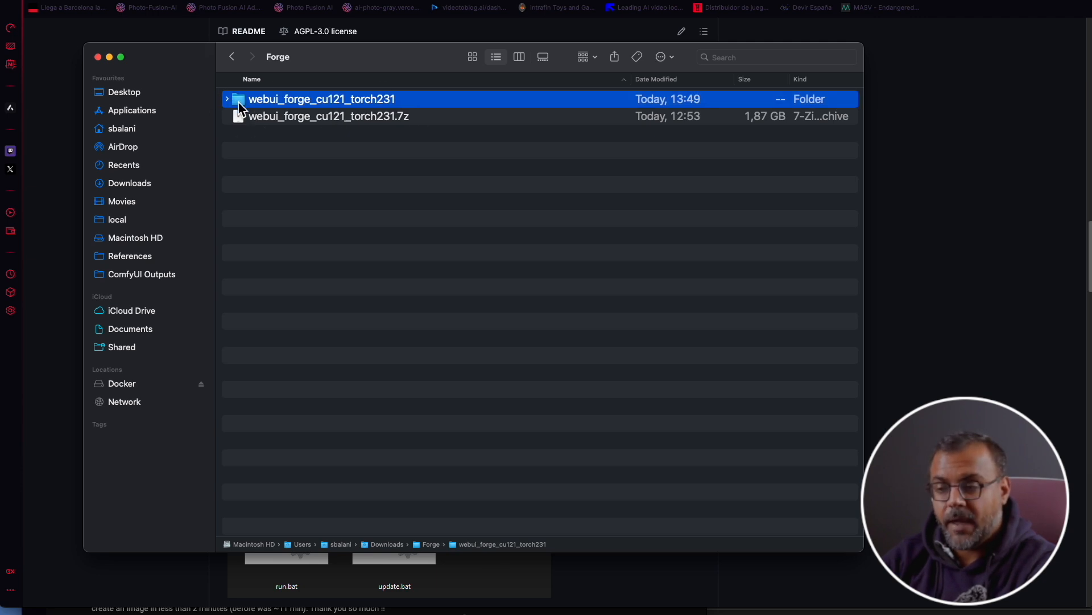
double_click(239, 99)
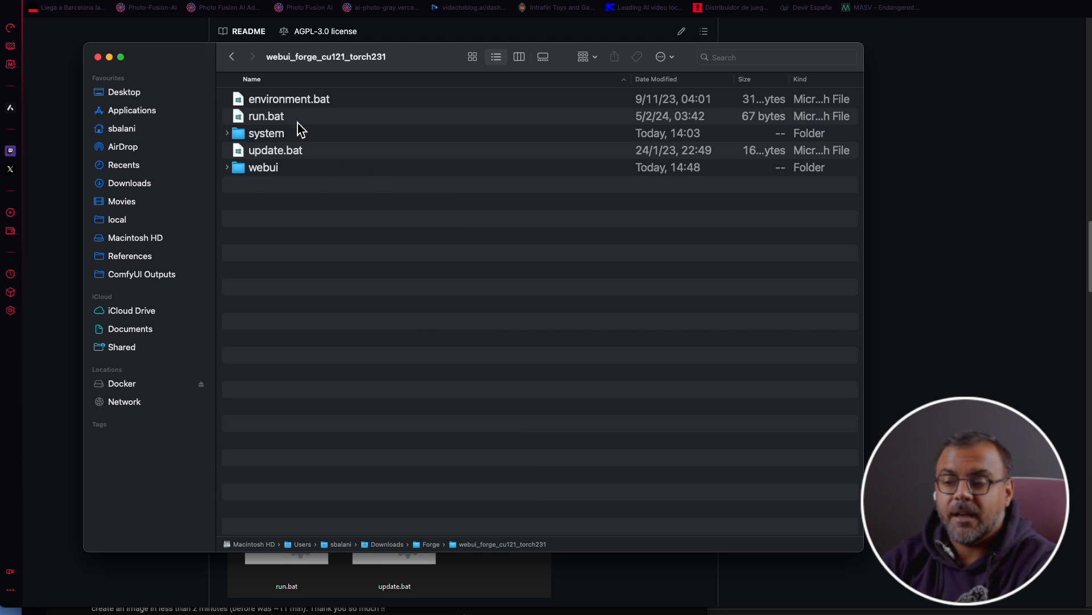
click(276, 117)
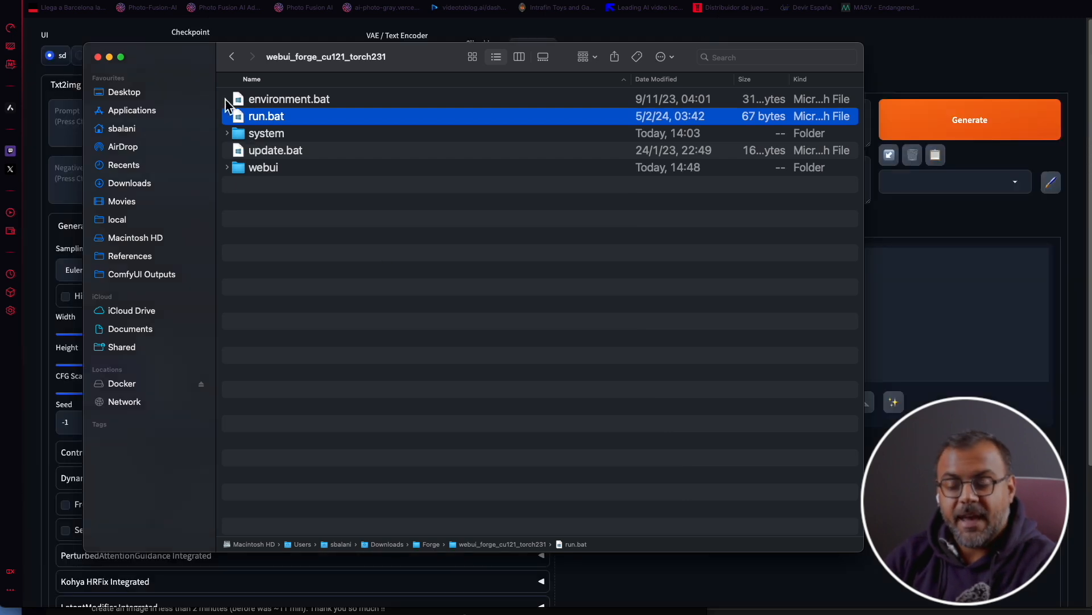
Expand the webui folder and its models directory to reveal the Stable-diffusion folder.
click(982, 79)
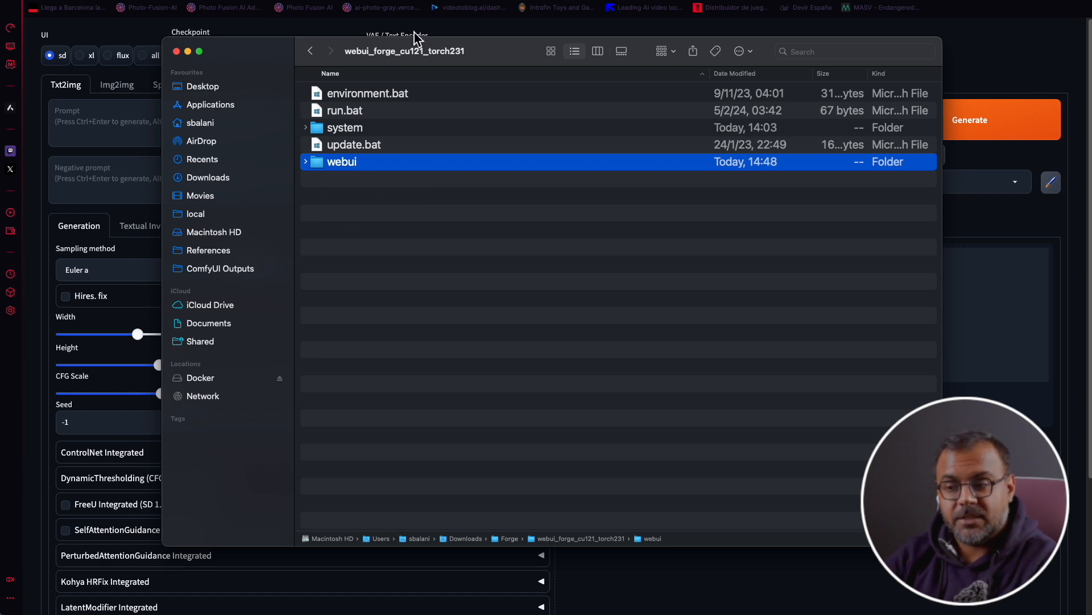
click(306, 163)
scroll(326, 244, down, 5)
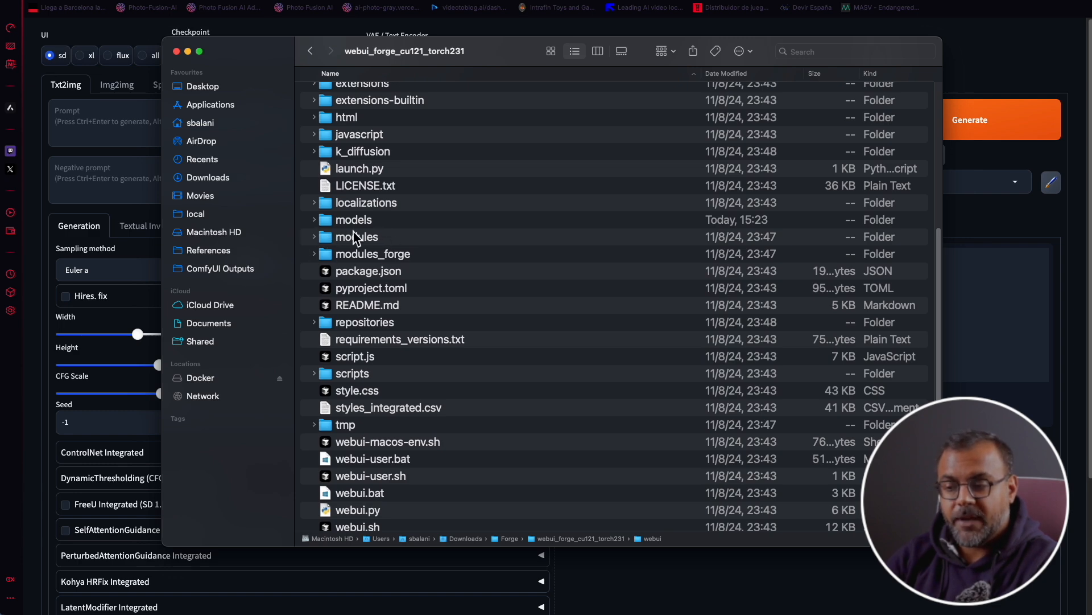
click(314, 219)
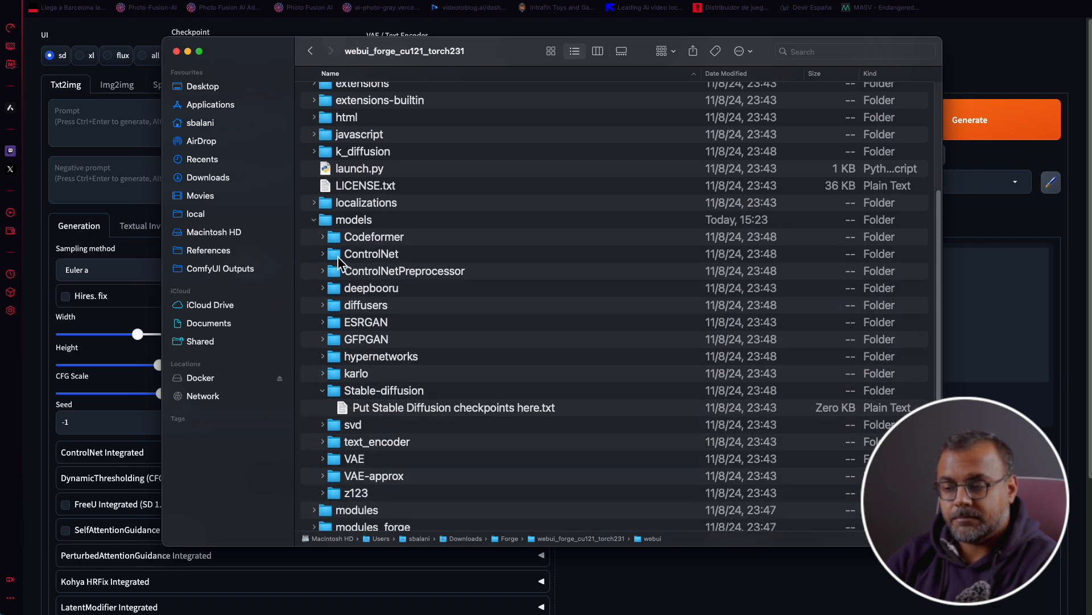
scroll(341, 265, down, 3)
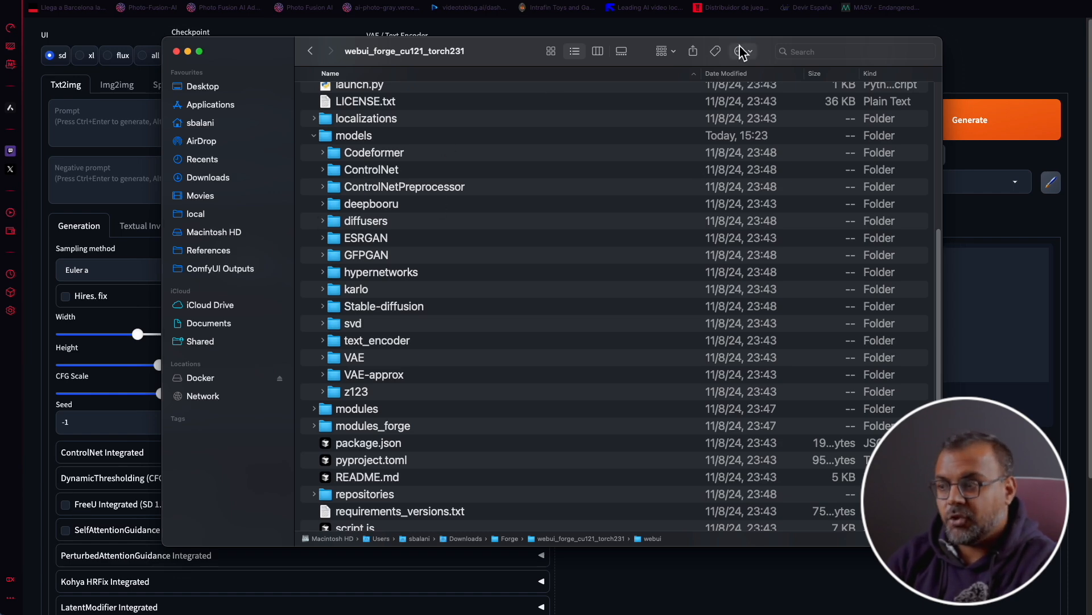
Leave Finder and switch to the Hugging Face SDXL base model page.
key(Escape)
click(474, 7)
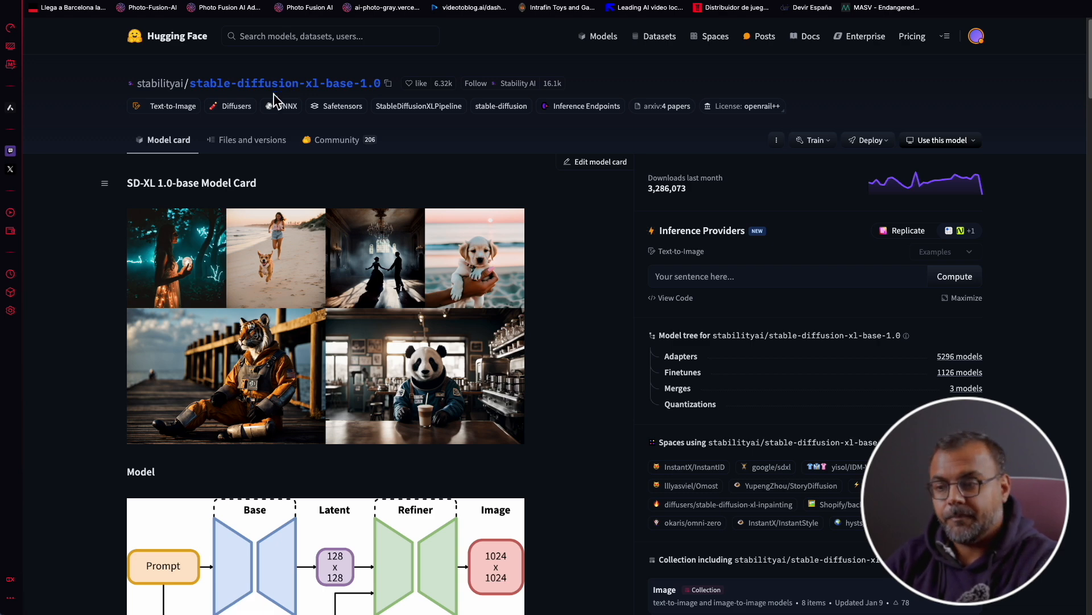
Switch from the SDXL base page to the Civitai Juggernaut XL tab.
key(ctrl+Tab)
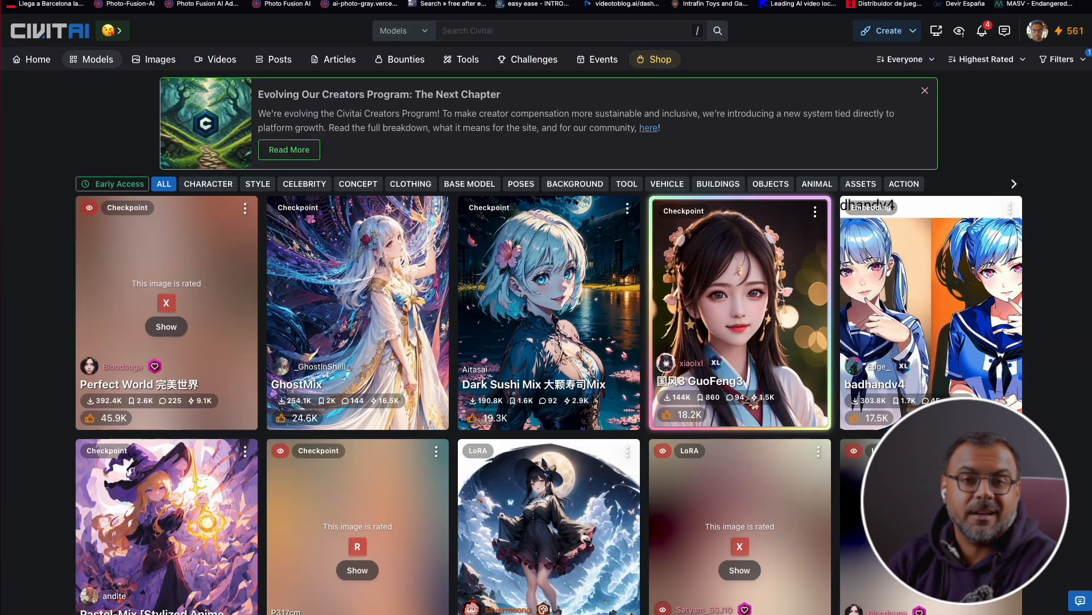
scroll(547, 341, down, 3)
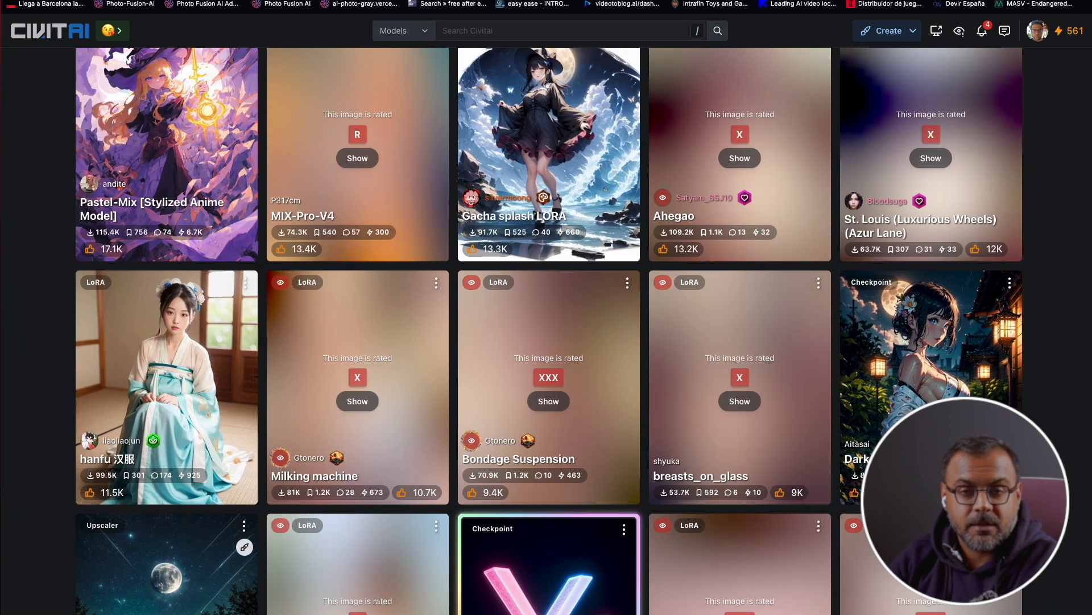
scroll(547, 341, down, 3)
scroll(546, 341, down, 3)
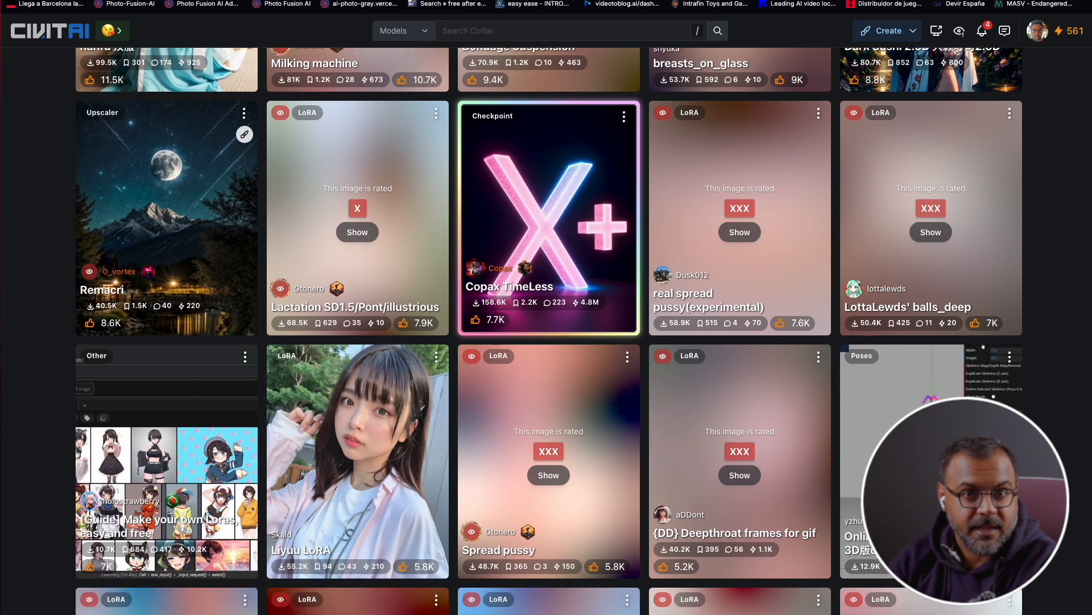
scroll(546, 342, down, 3)
scroll(547, 342, down, 3)
scroll(546, 342, down, 3)
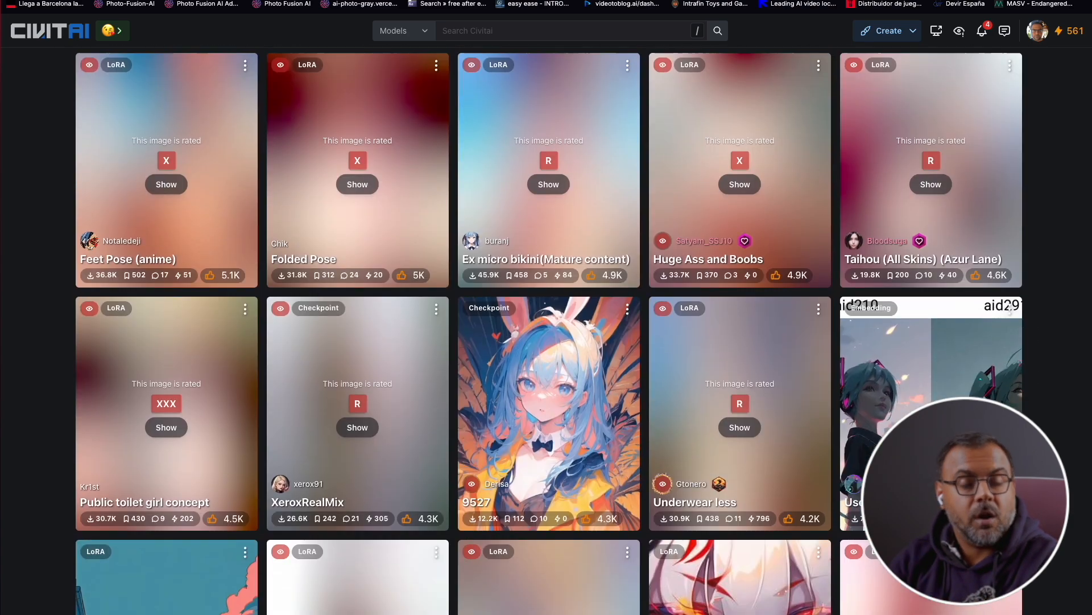
scroll(547, 342, down, 1)
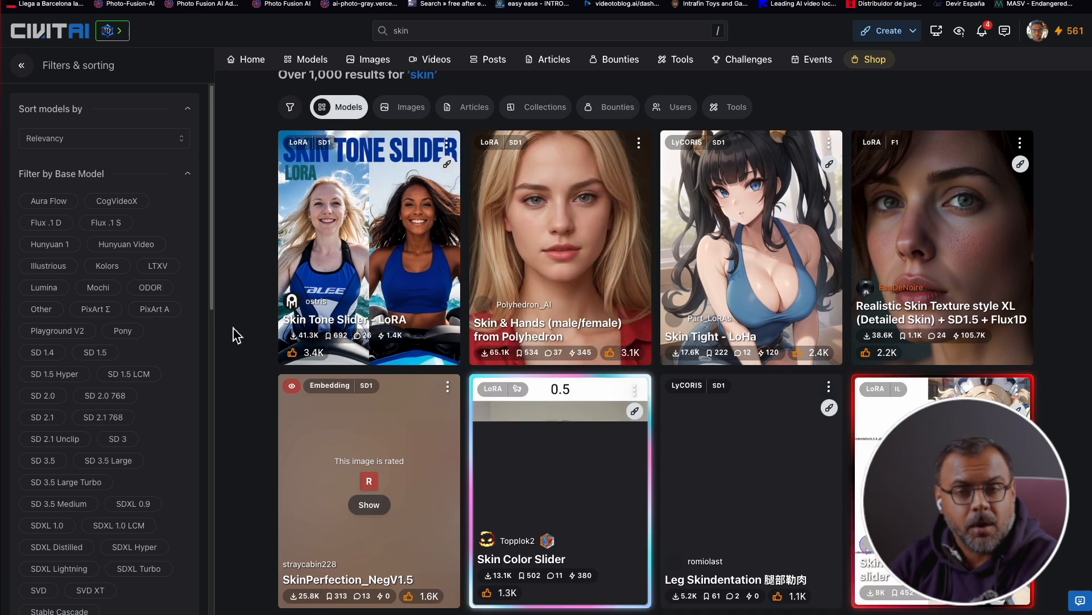
scroll(237, 335, down, 2)
scroll(238, 335, down, 2)
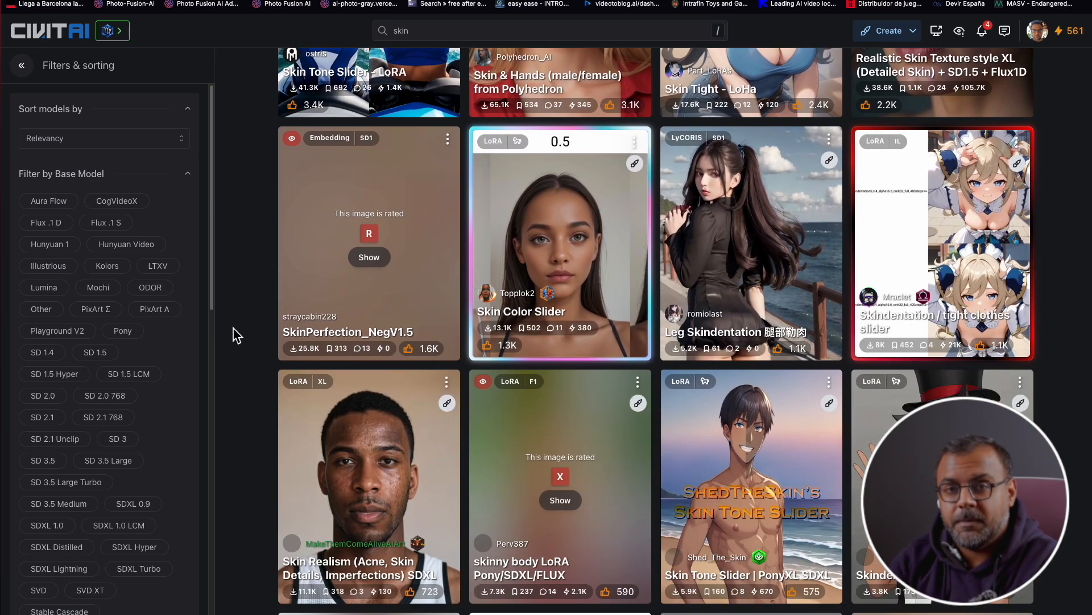
scroll(238, 334, down, 2)
scroll(237, 335, down, 2)
scroll(238, 335, down, 2)
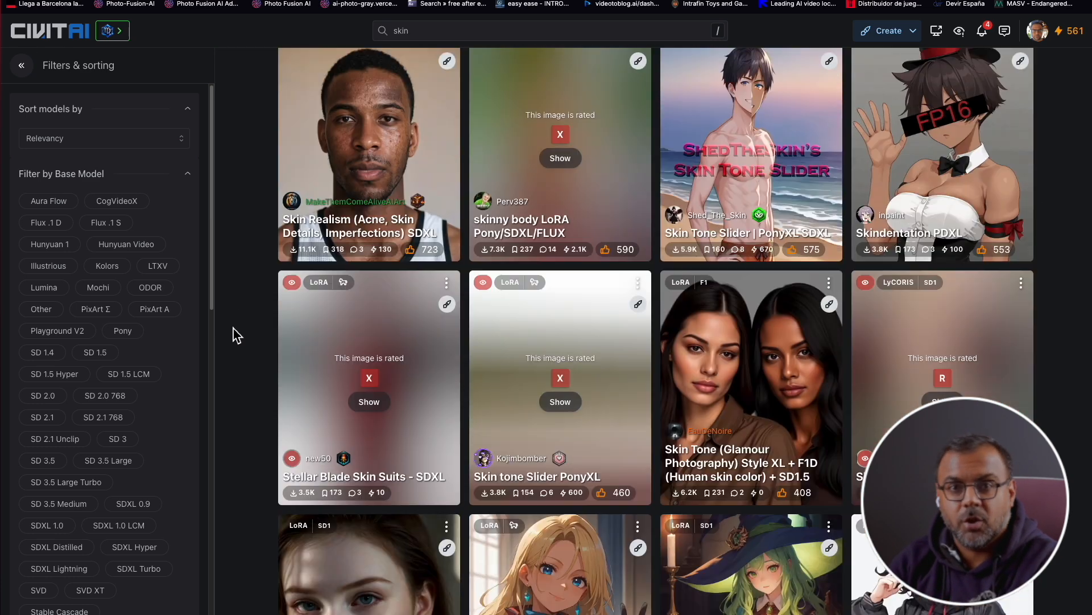
scroll(238, 334, down, 2)
scroll(238, 334, down, 2)
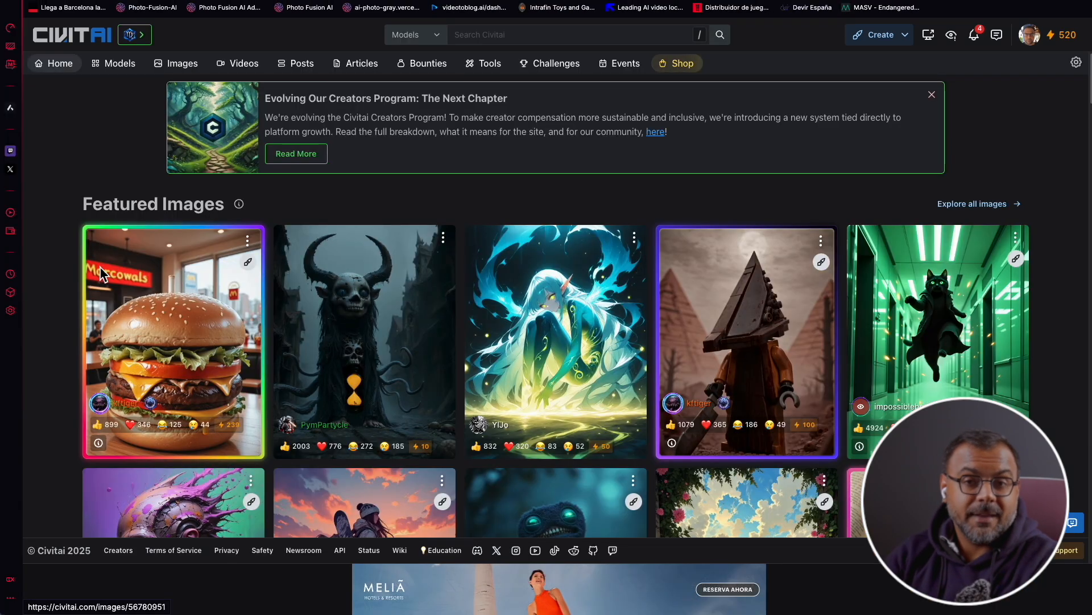
scroll(102, 286, down, 1)
scroll(103, 287, down, 3)
scroll(103, 286, down, 2)
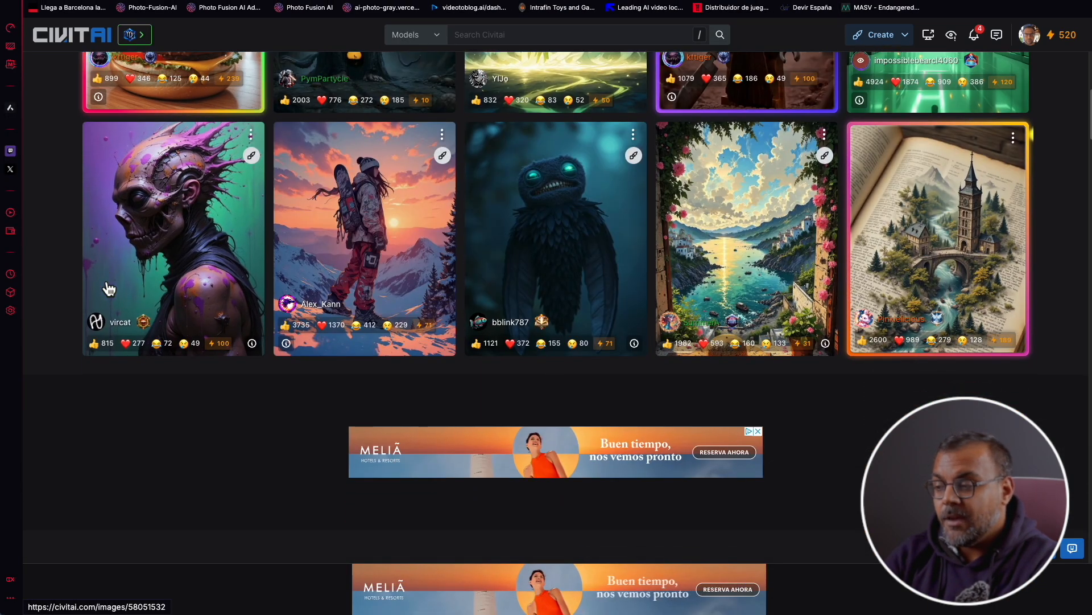
scroll(102, 286, down, 4)
scroll(102, 286, down, 3)
scroll(107, 288, down, 3)
scroll(107, 288, down, 2)
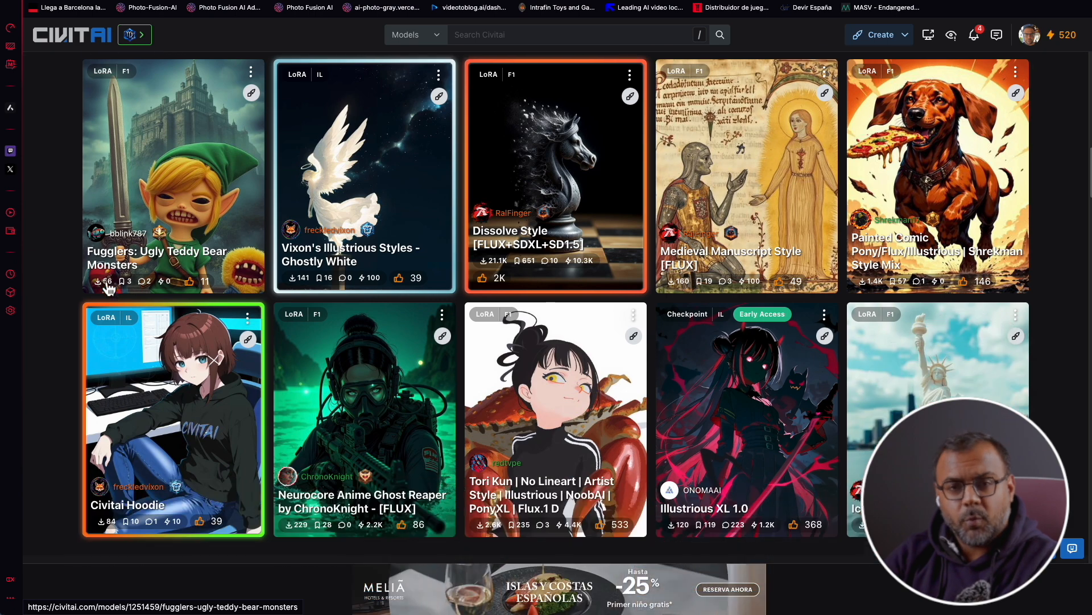
scroll(107, 288, down, 1)
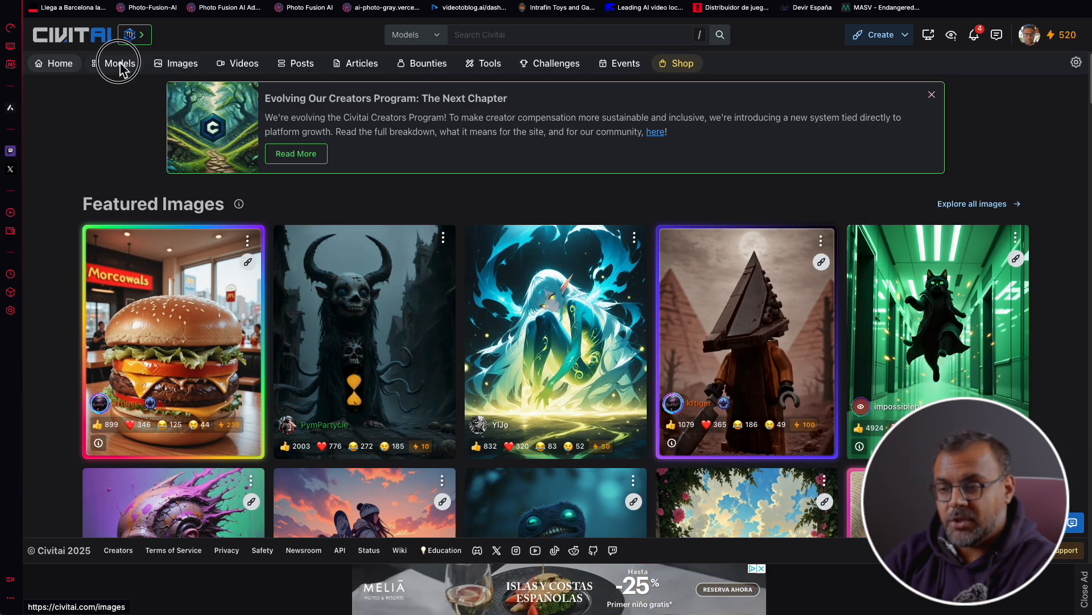
Go to Civitai's Models listing of checkpoints and LoRAs.
click(119, 63)
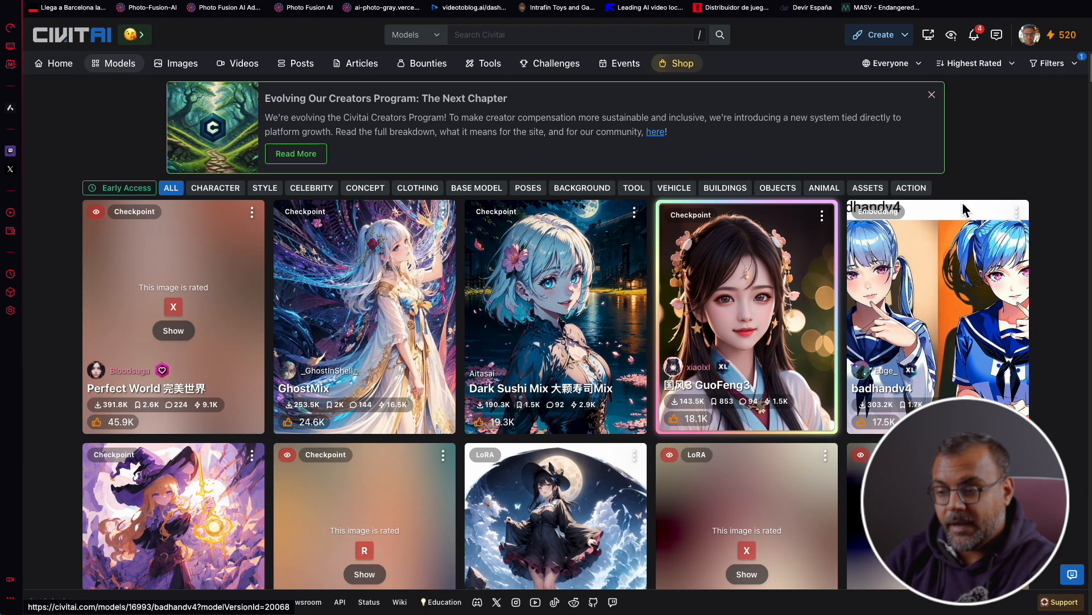
From the Dark Sushi Mix page, start saving the checkpoint via Save Linked Content As.
click(521, 312)
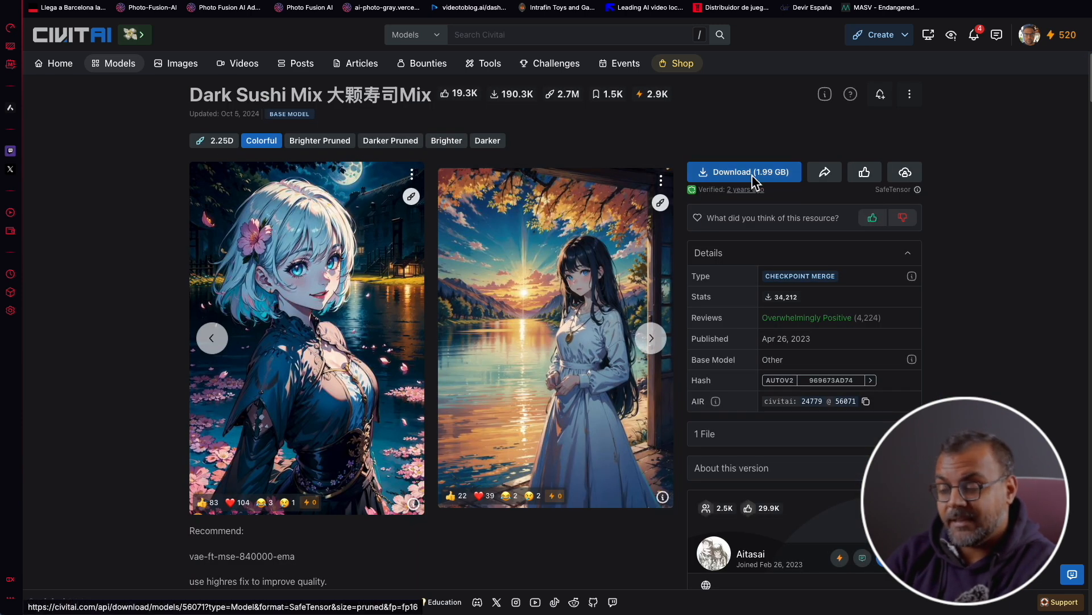
right_click(734, 175)
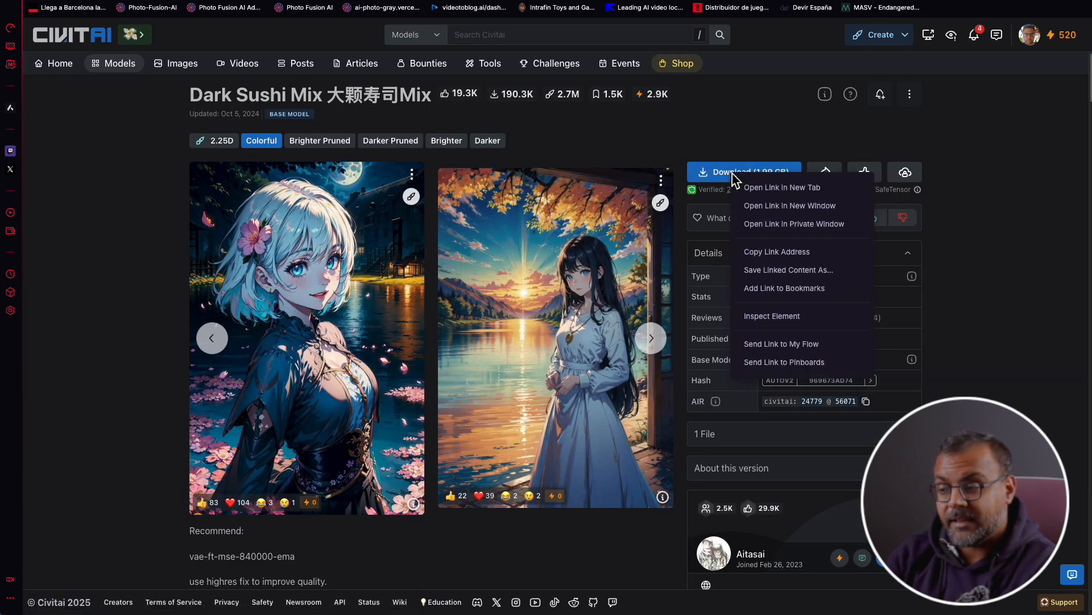
click(788, 270)
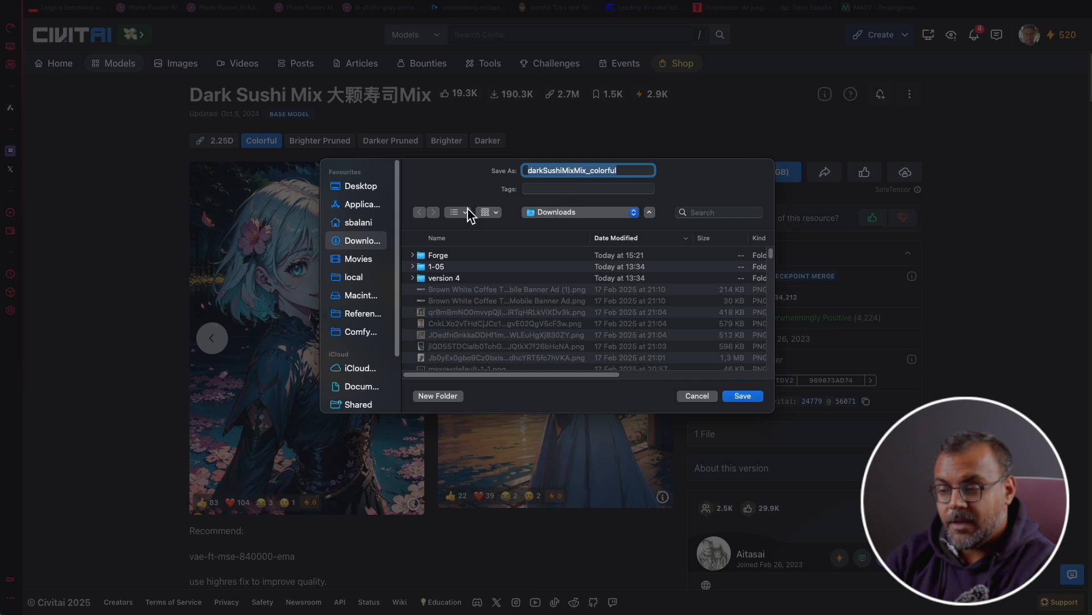
Navigate to webui_forge_cu121_torch231/webui/models/Stable-diffusion as the save destination.
double_click(431, 255)
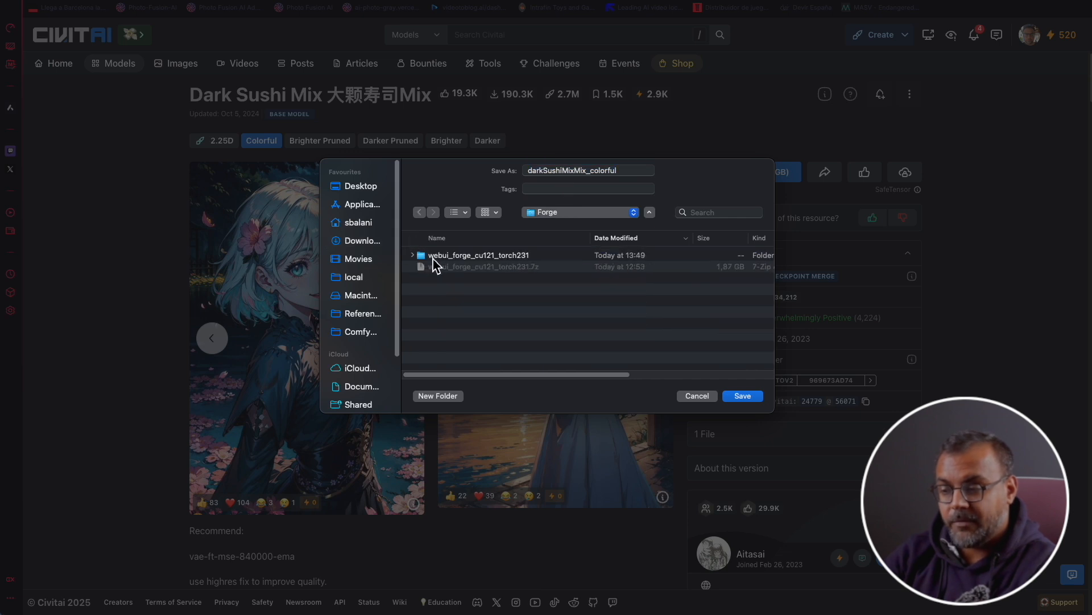
click(413, 255)
double_click(420, 255)
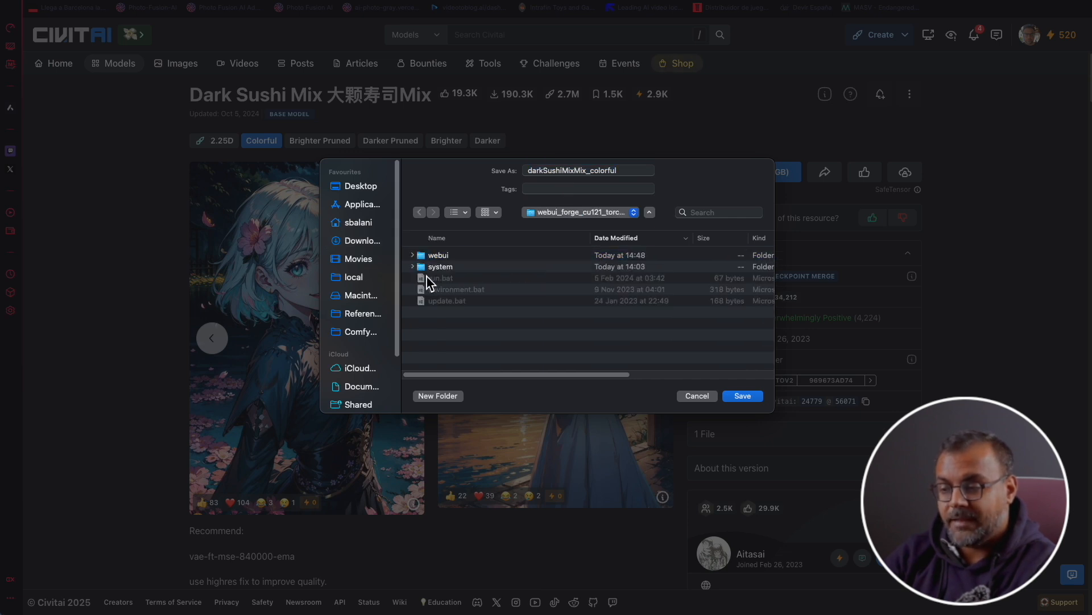
double_click(437, 267)
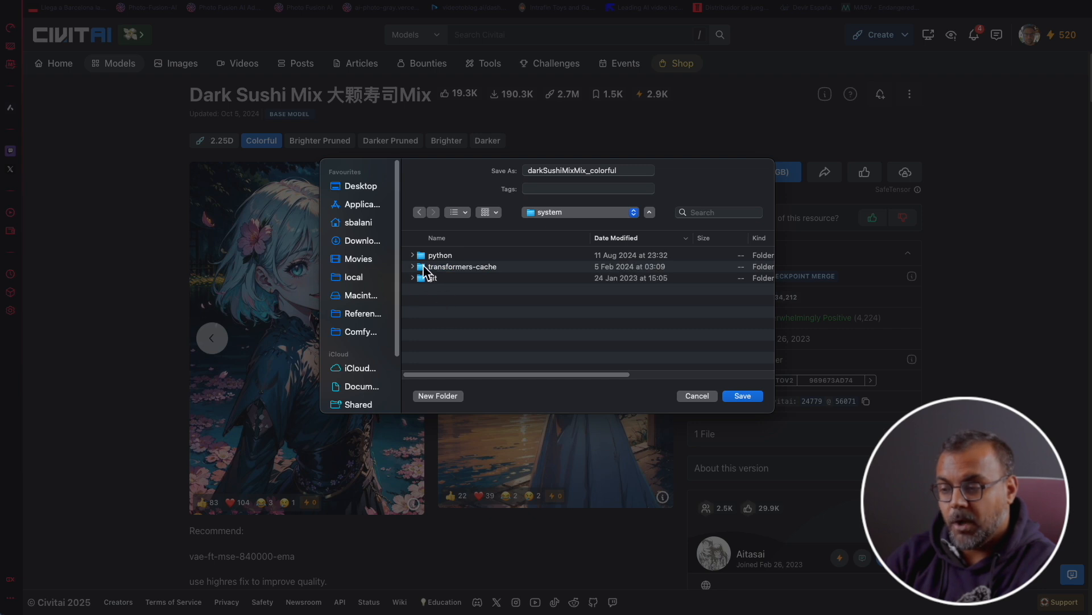
click(420, 212)
click(413, 255)
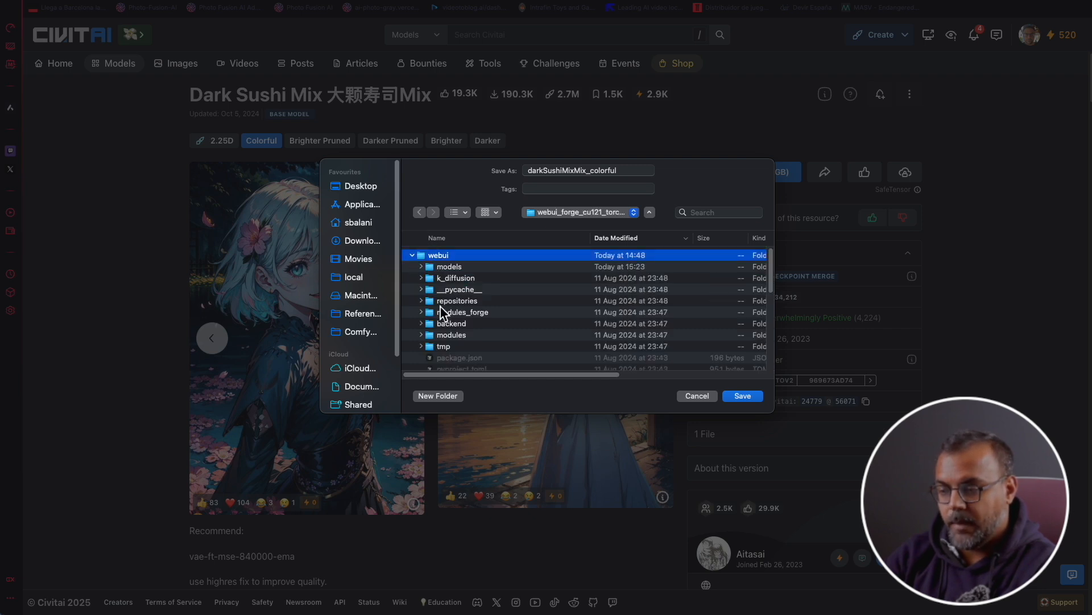
click(430, 266)
click(472, 289)
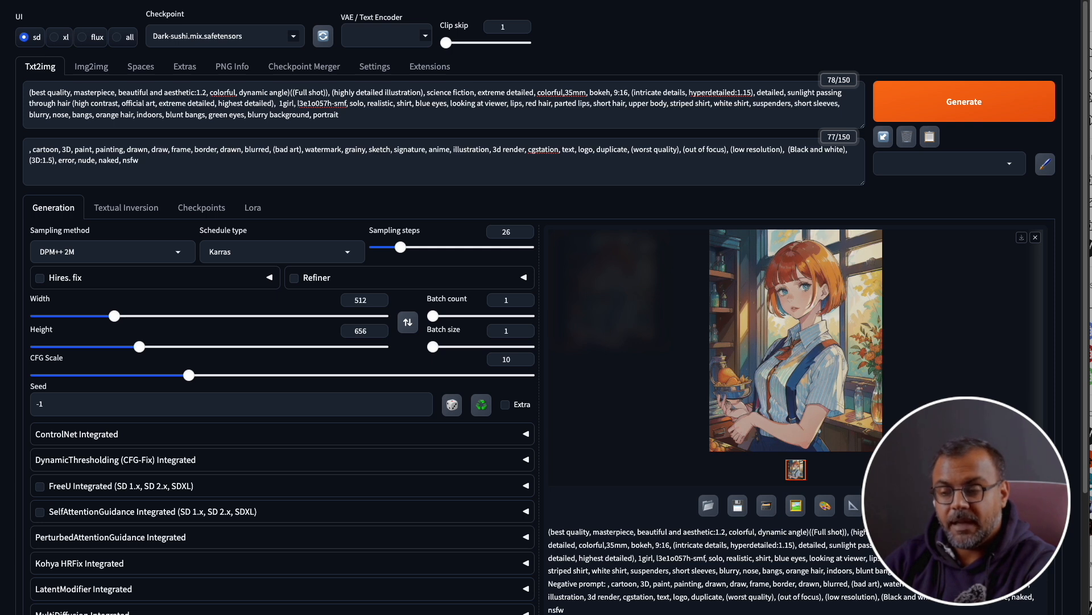
click(292, 38)
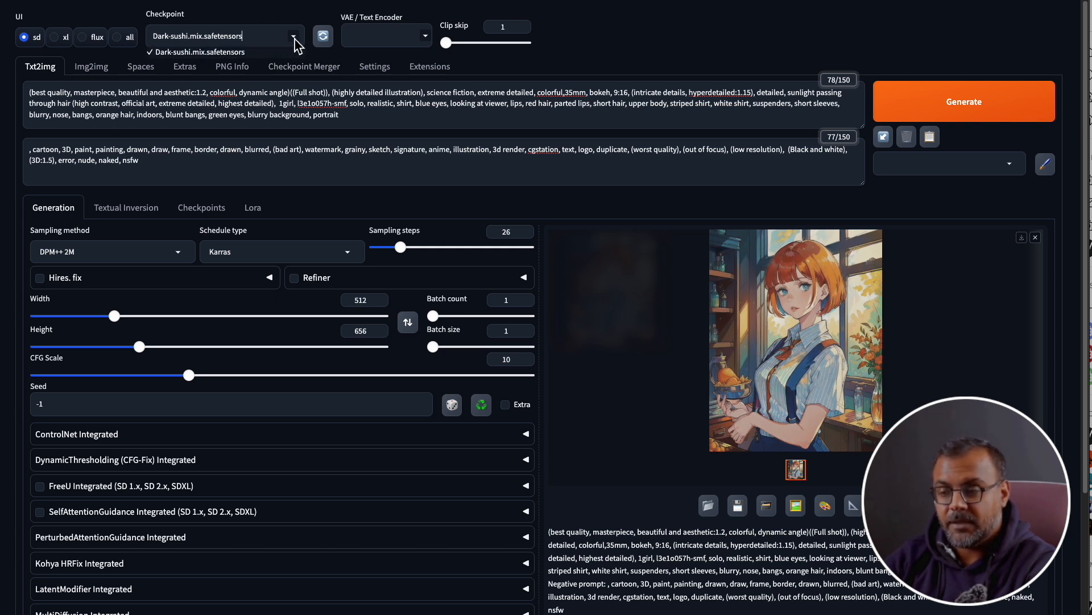
click(325, 36)
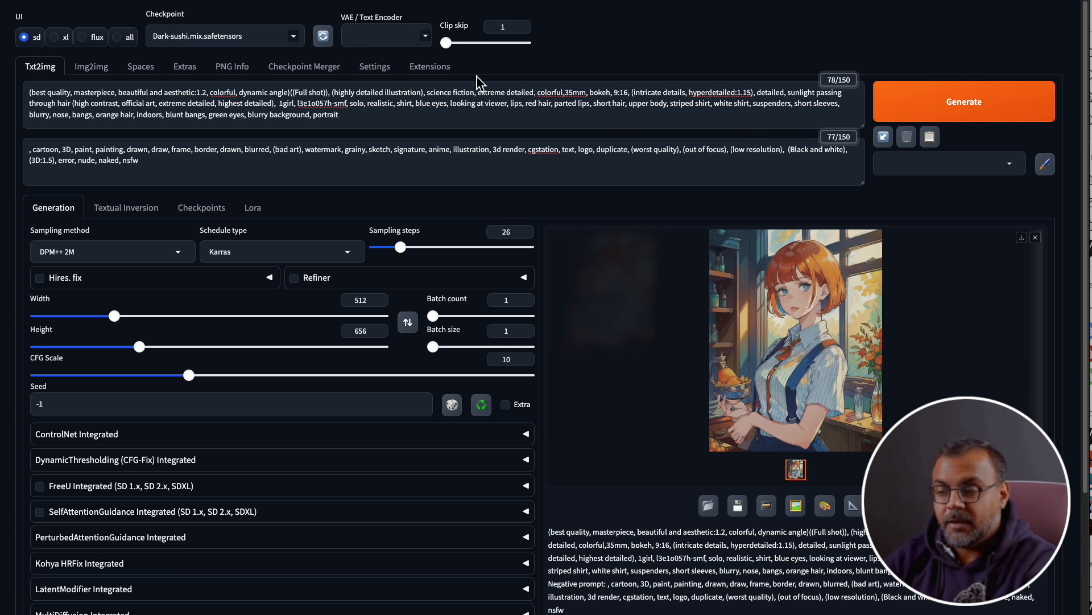
click(30, 100)
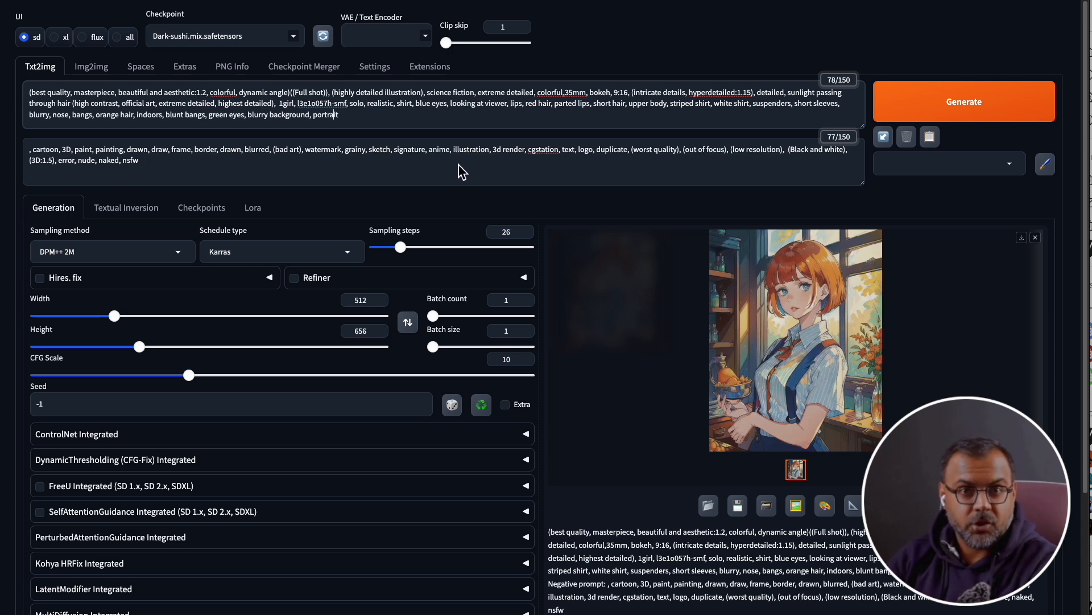
Remove 'anime' from the negative prompt, then view the Civitai example image post.
key(ctrl+z)
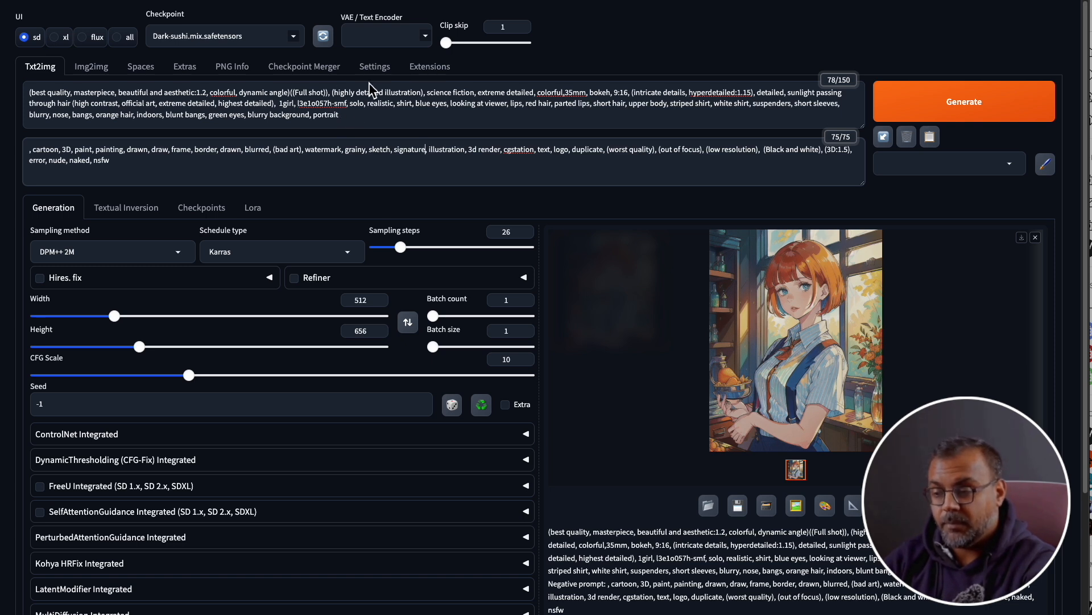
key(alt+Tab)
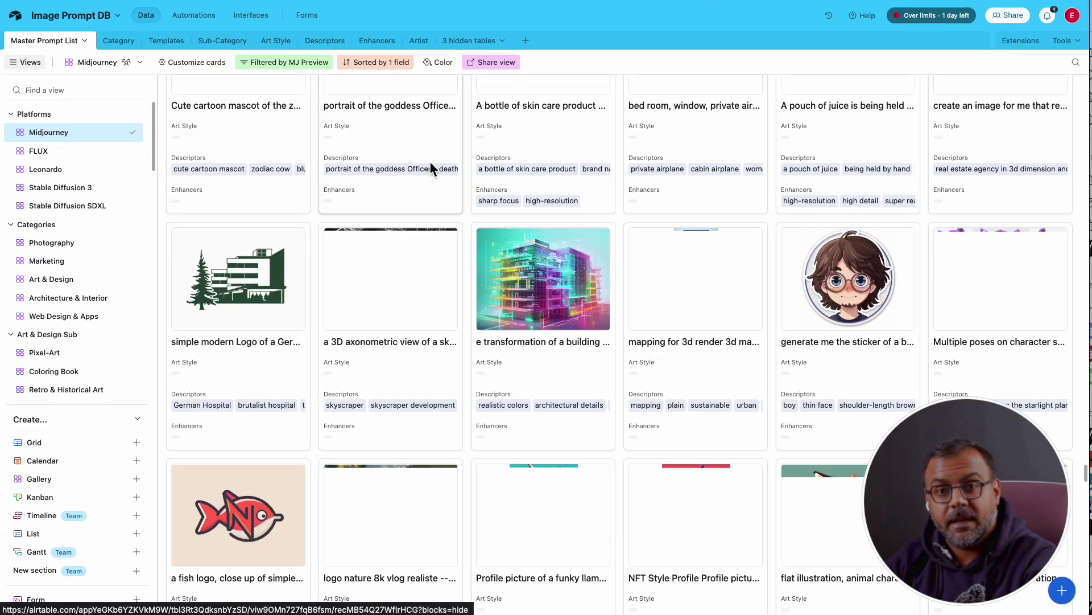
scroll(598, 256, down, 3)
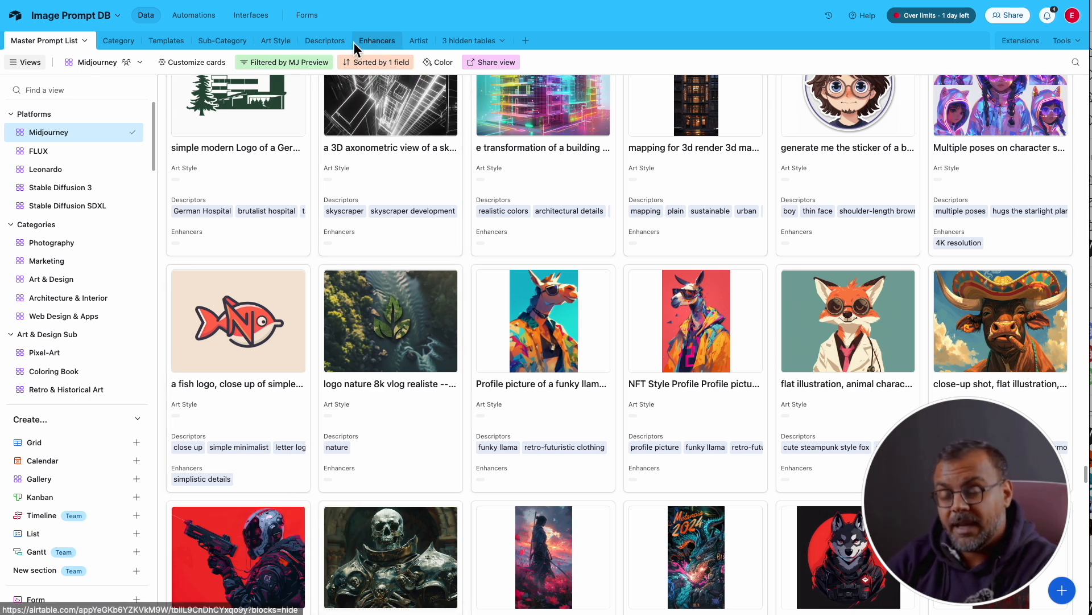
Browse the Art Style table, then switch to the Templates table.
click(275, 40)
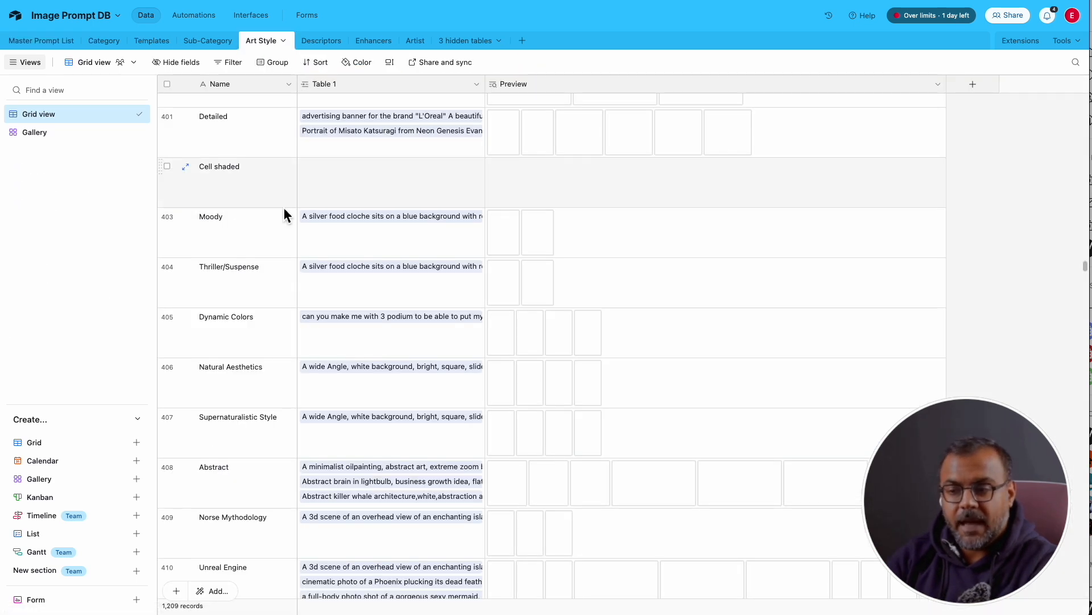
scroll(248, 234, down, 5)
scroll(244, 138, down, 5)
scroll(252, 203, down, 3)
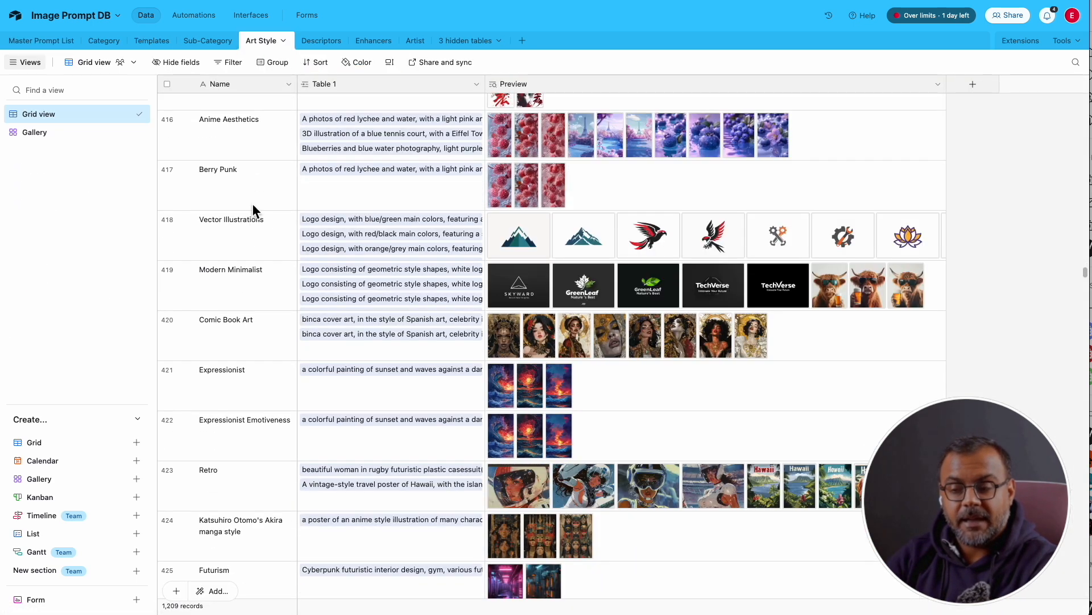
scroll(257, 245, down, 3)
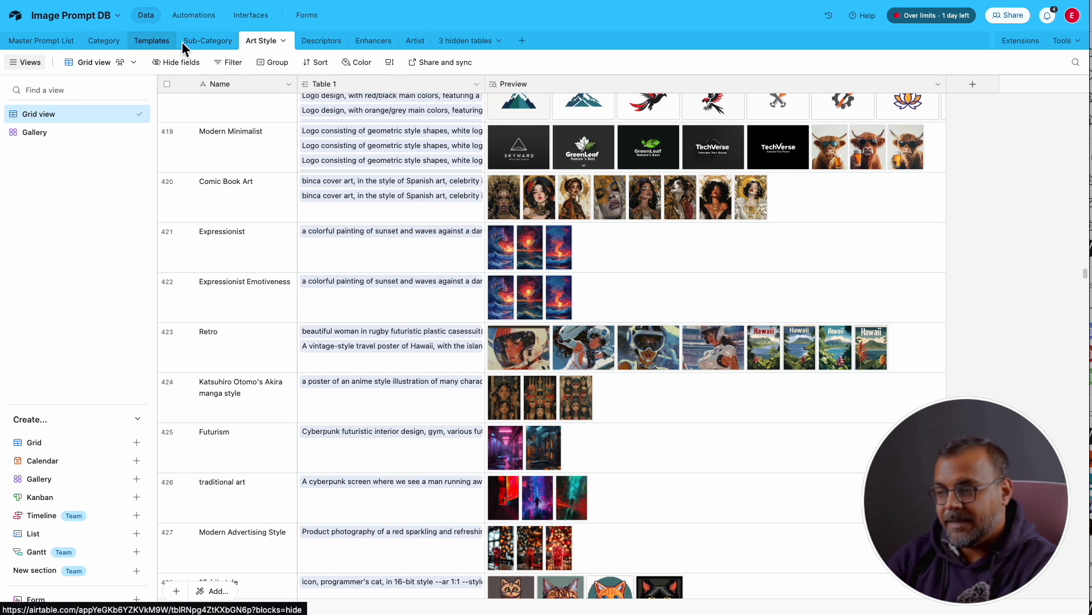
click(152, 41)
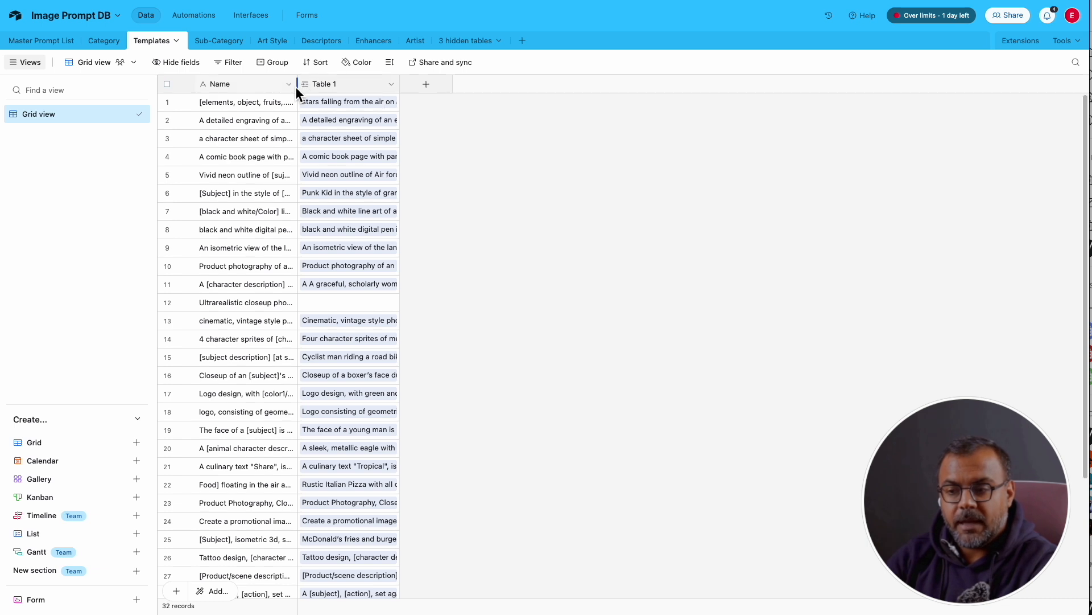
Widen the Templates Name column so the template text is readable.
drag(297, 84, 606, 84)
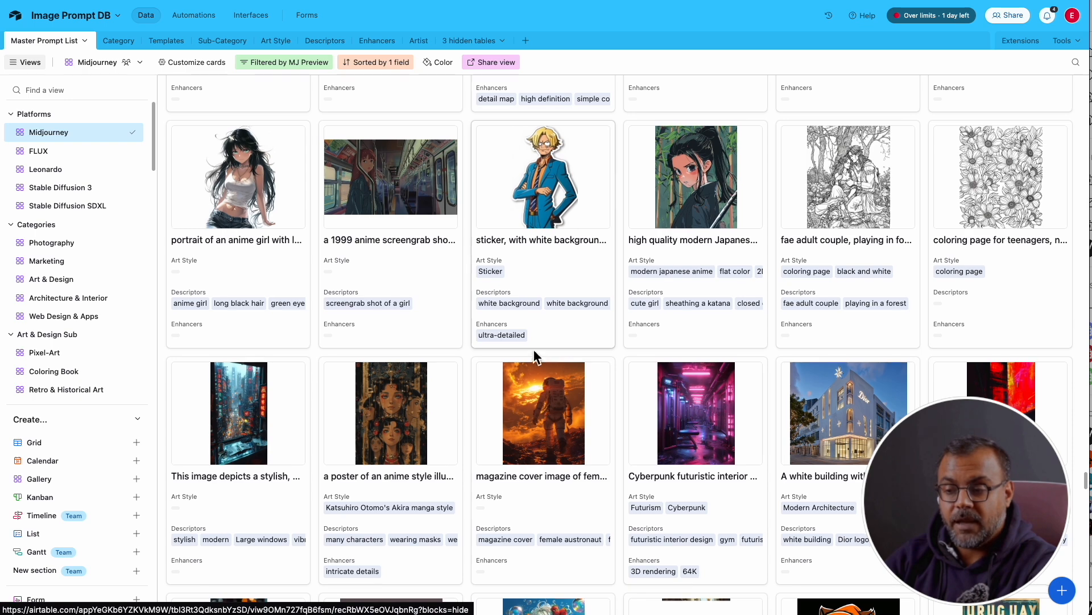
scroll(534, 350, down, 5)
scroll(534, 349, down, 2)
scroll(559, 370, down, 5)
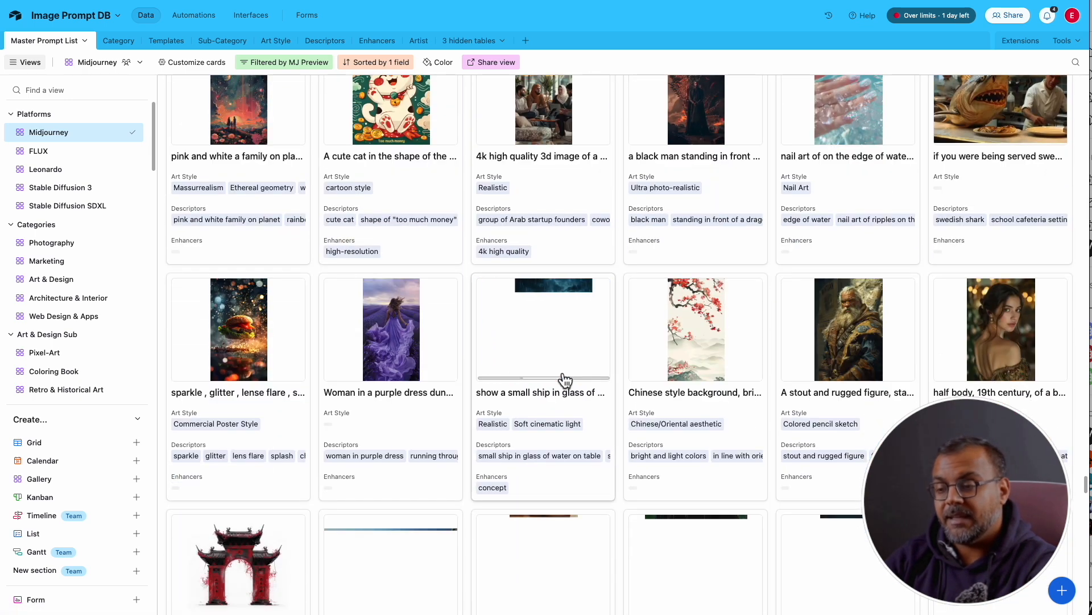
scroll(566, 380, down, 5)
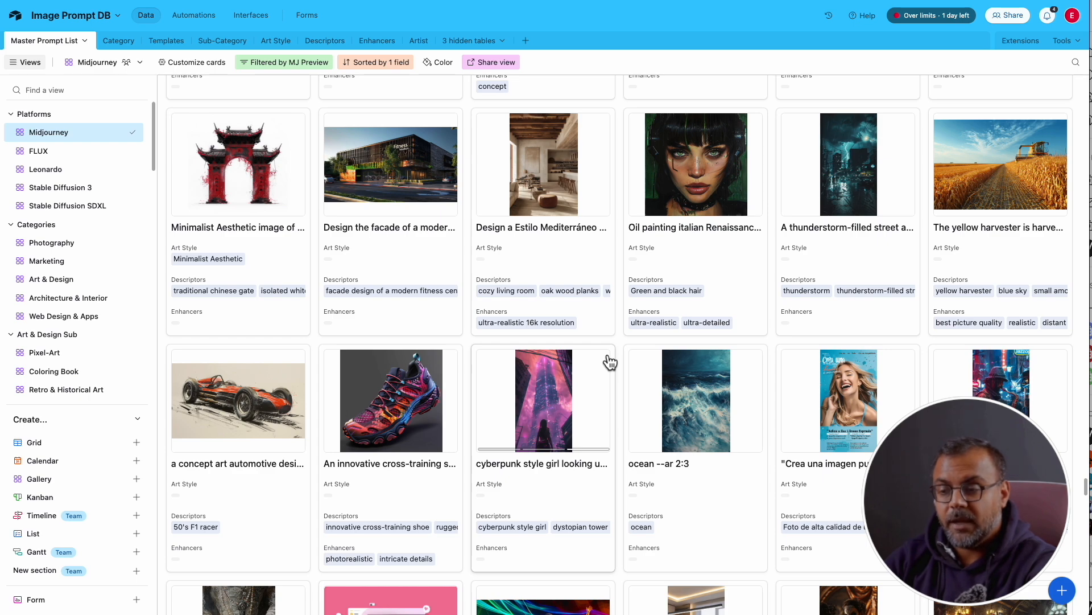
scroll(610, 362, down, 5)
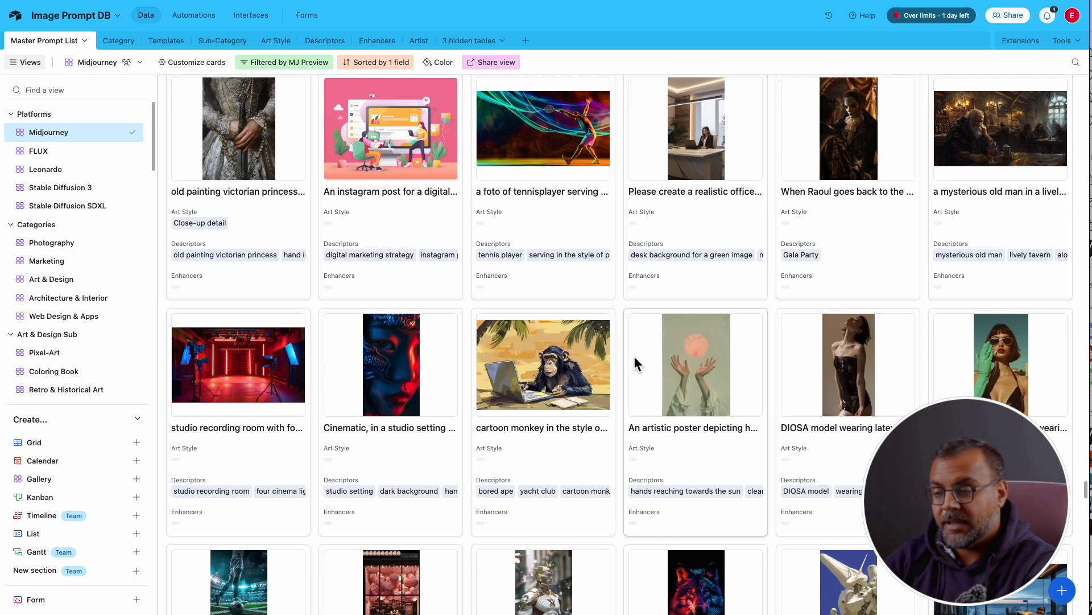
scroll(635, 357, down, 4)
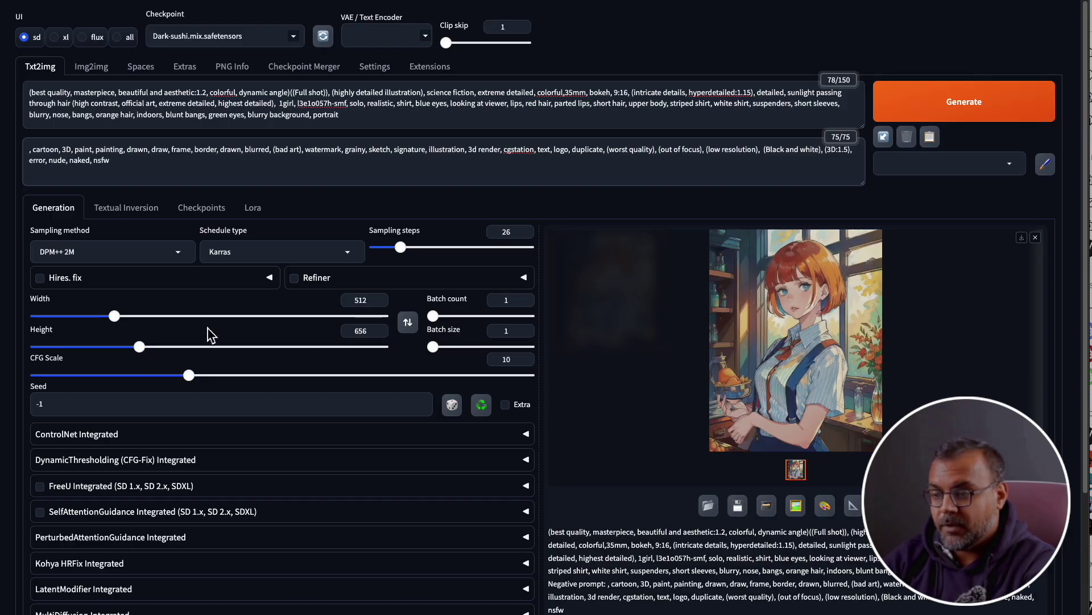
scroll(210, 333, down, 5)
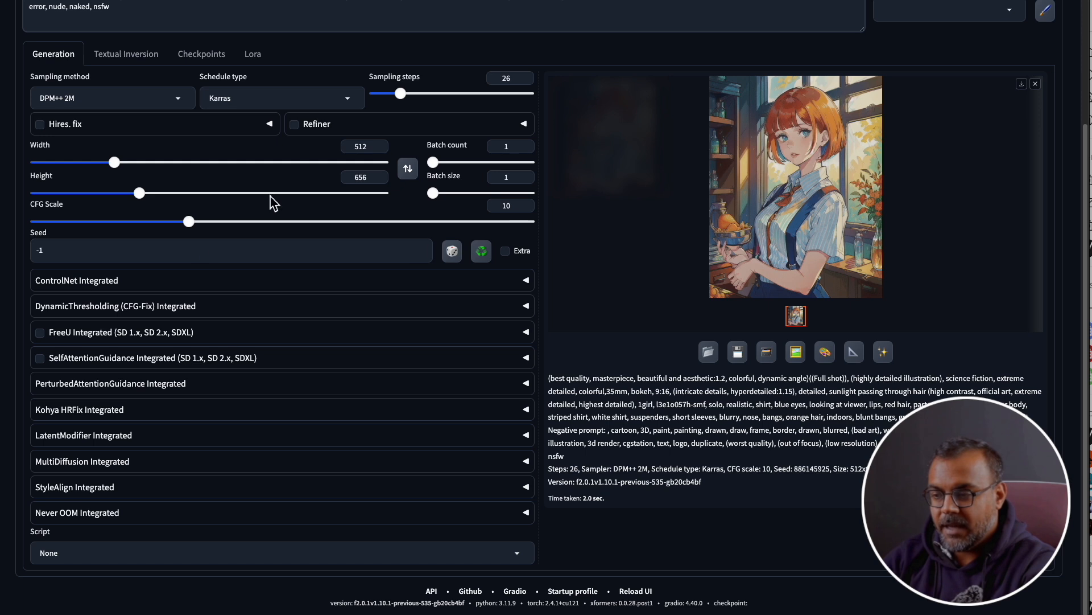
Review the available sampling methods and schedule types, keeping DPM++ 2M with Karras.
click(180, 99)
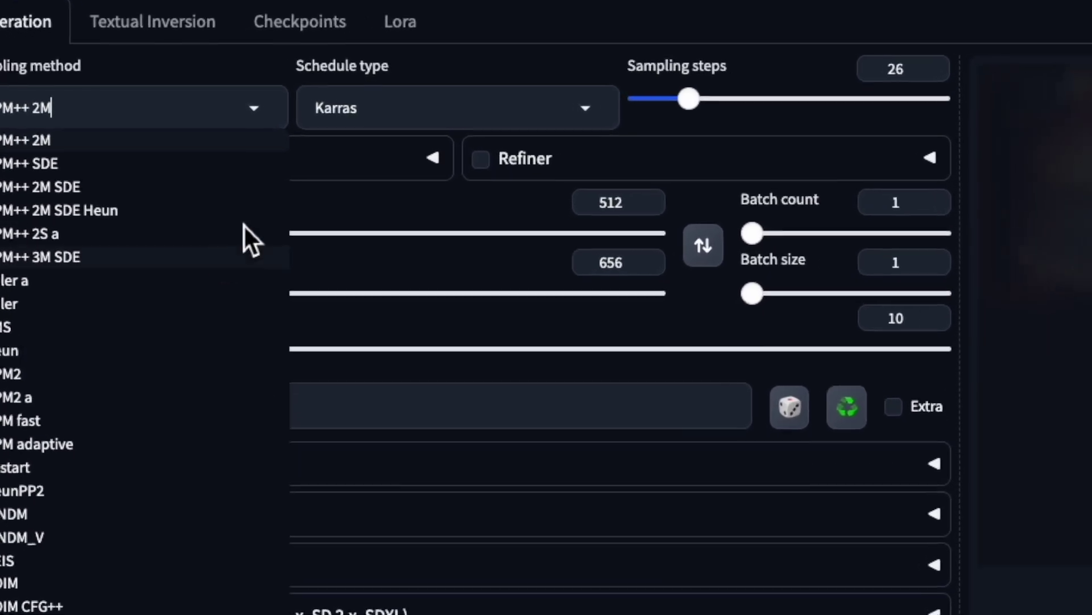
click(358, 103)
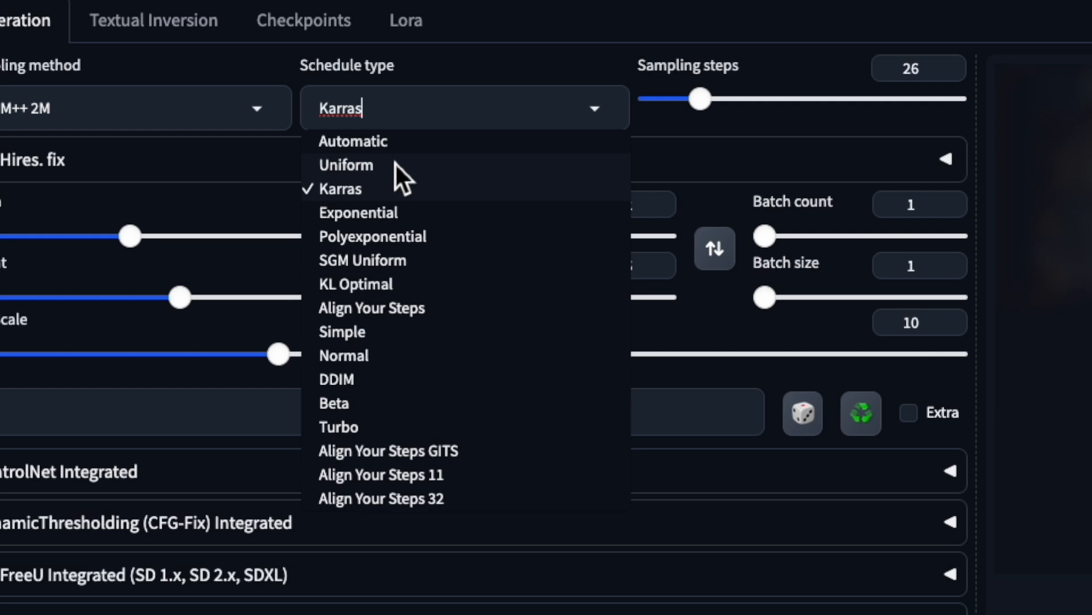
Dismiss the schedule type list, keeping DPM++ 2M with Karras.
click(682, 52)
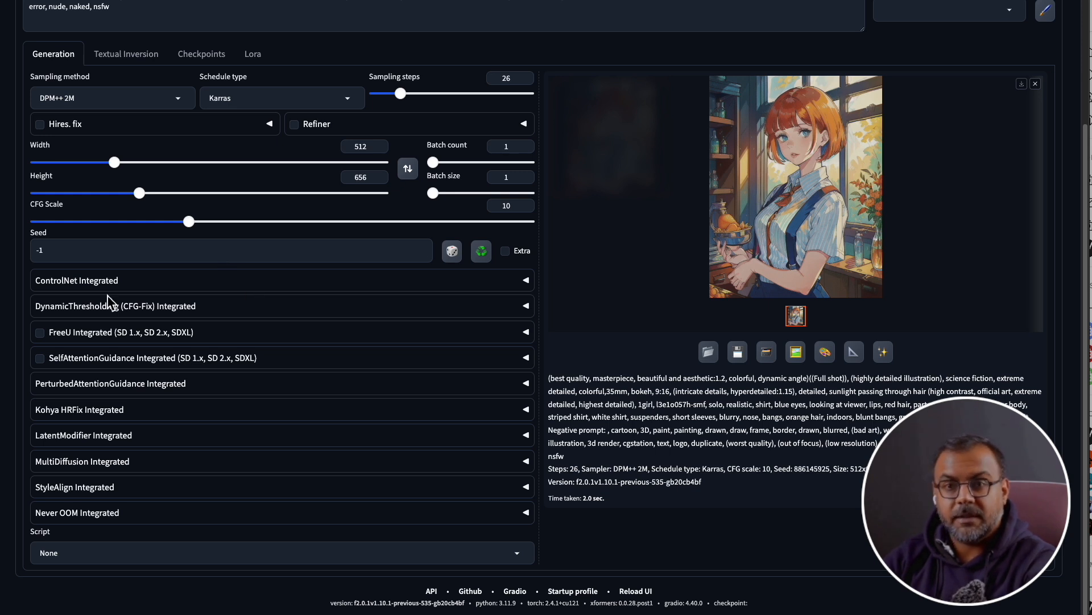
click(50, 254)
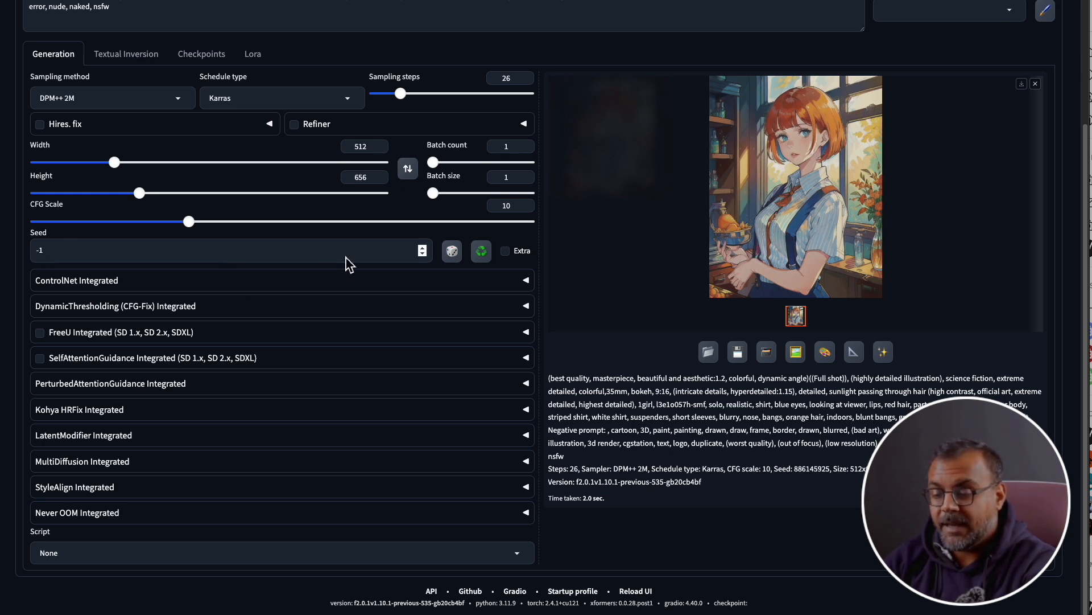
text(26548646854)
scroll(341, 257, up, 3)
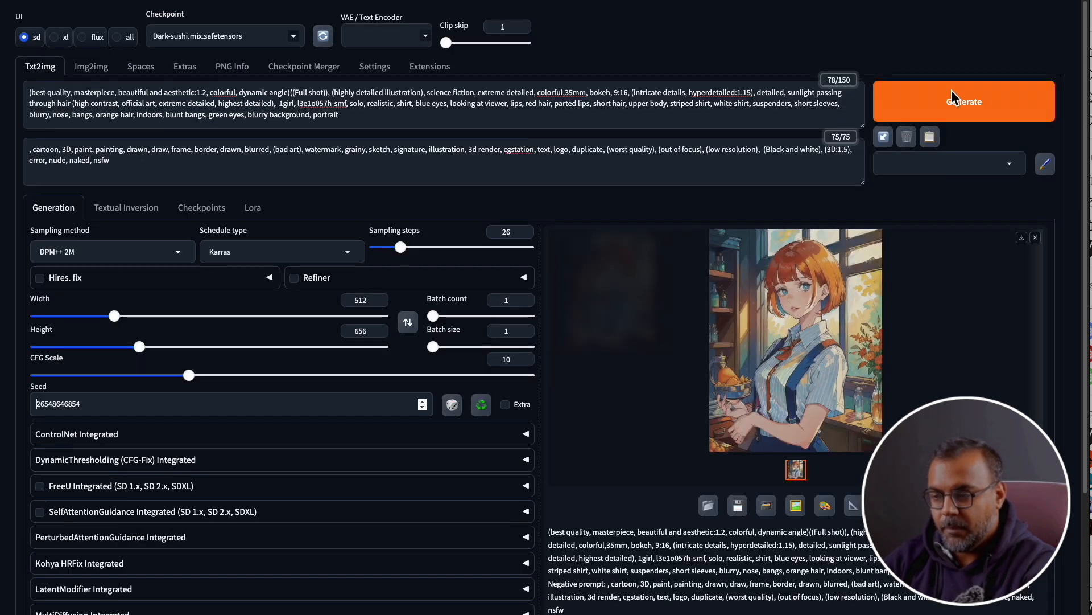
click(960, 112)
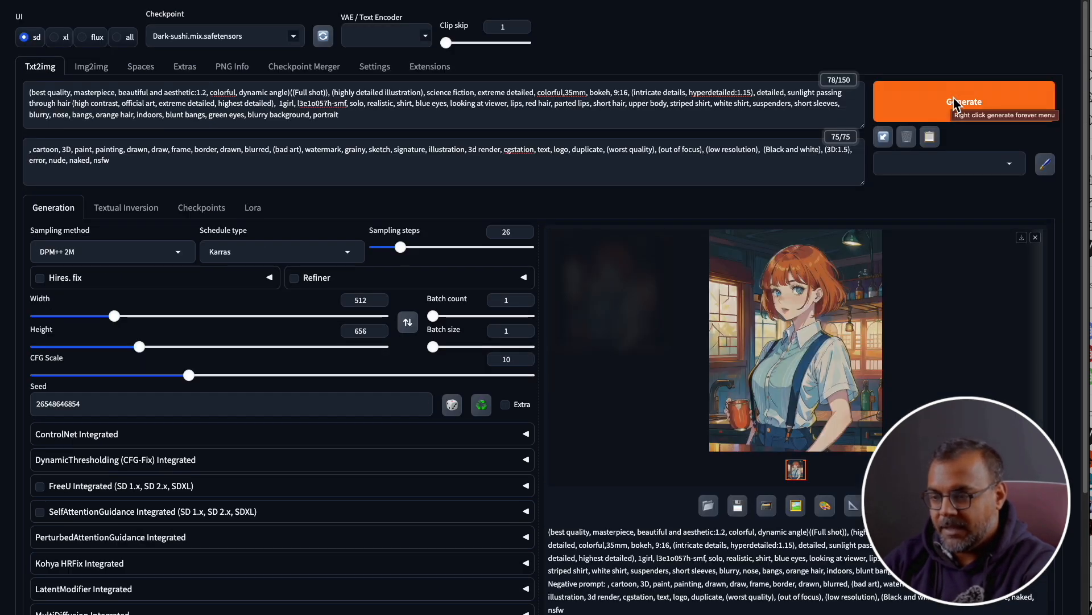
click(961, 107)
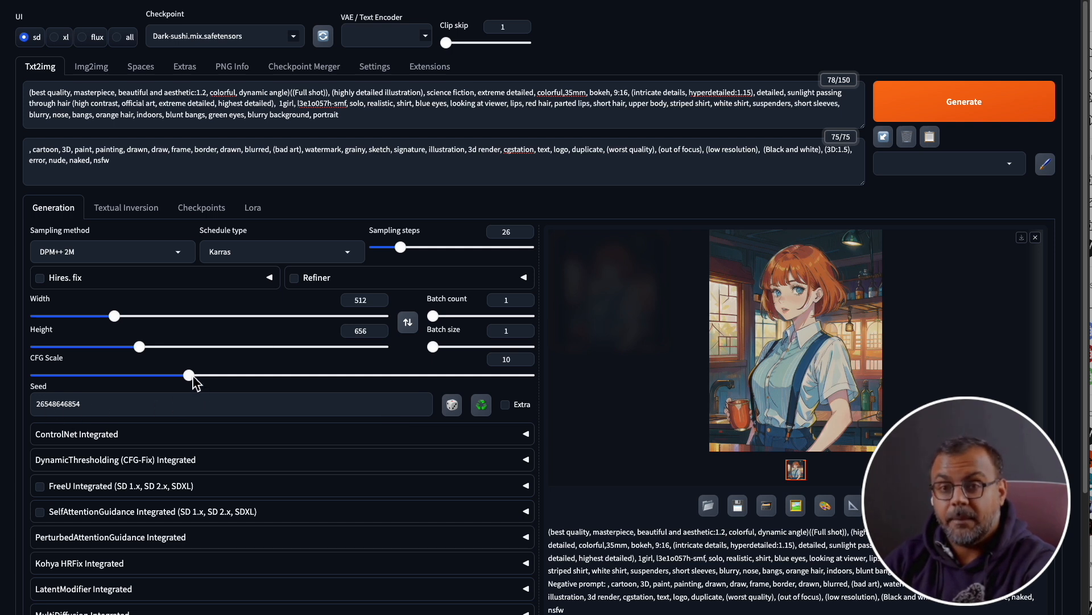
Lower CFG Scale from 10 to 8.4 and re-render the same-seed image.
drag(189, 375, 162, 374)
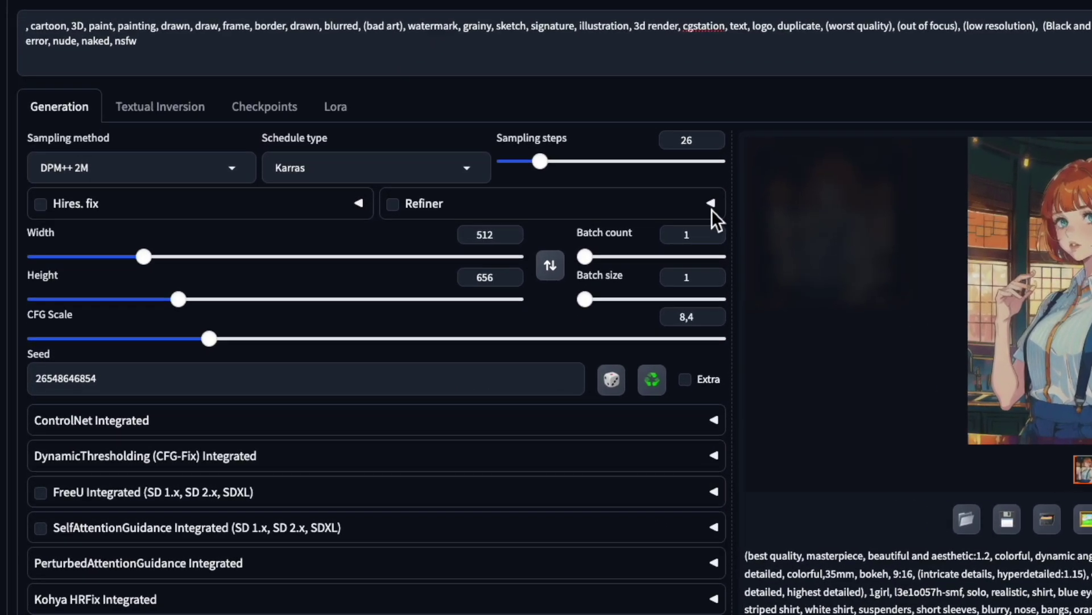
Enable Refiner and Hires. fix, upscaling 512×656 to 1024×1312 via Latent at 0.7 denoising.
click(527, 277)
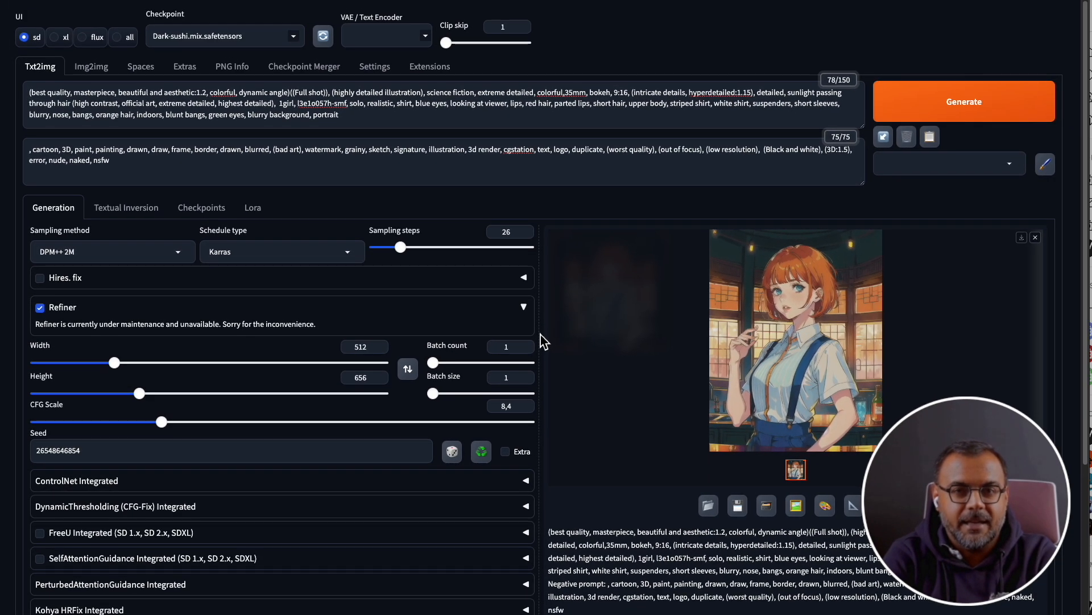
click(524, 276)
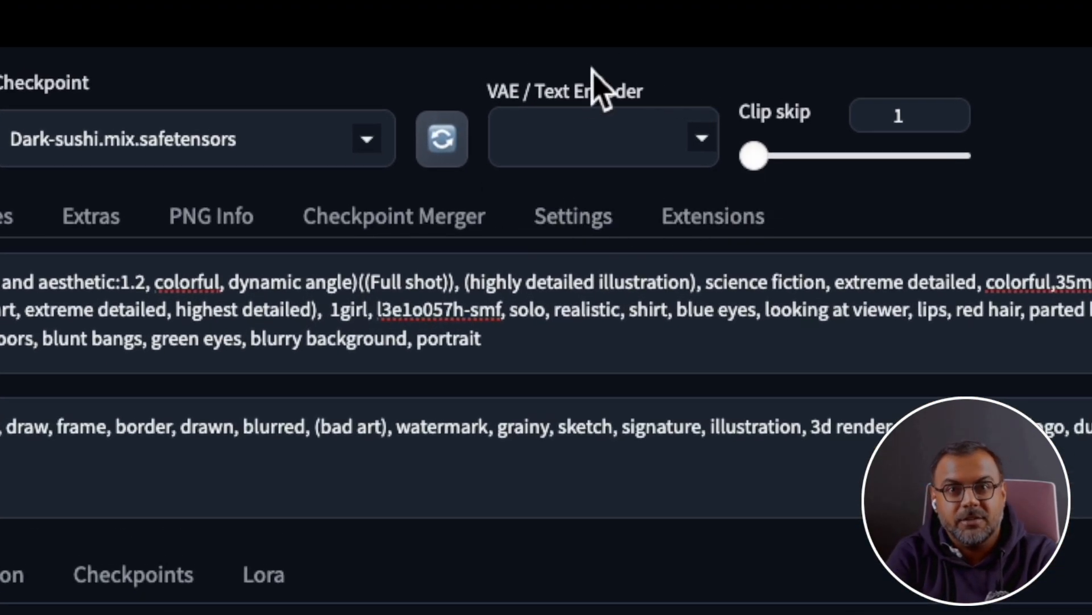
click(702, 141)
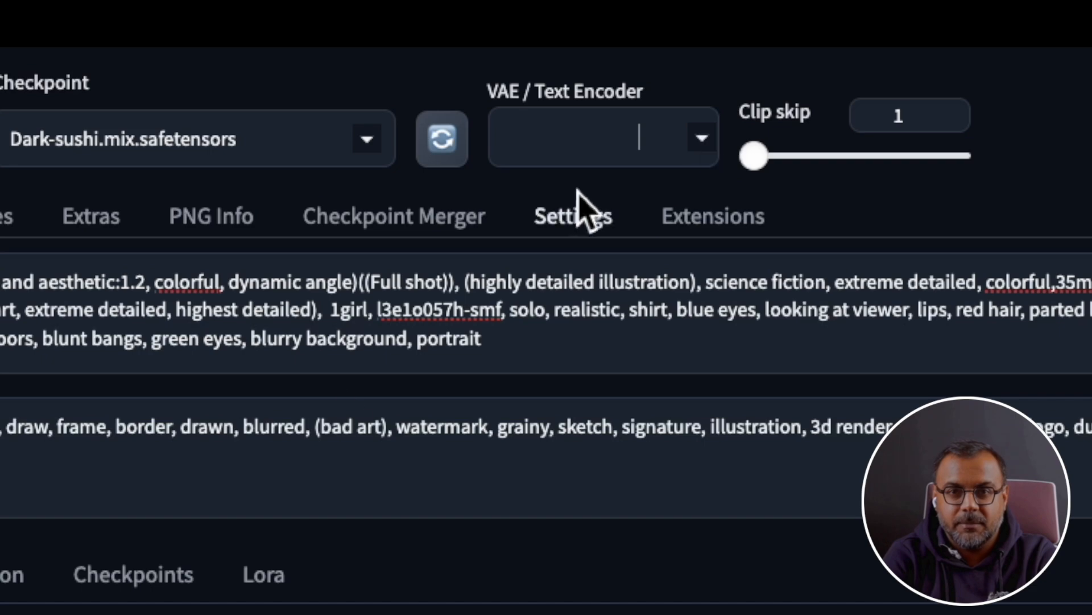